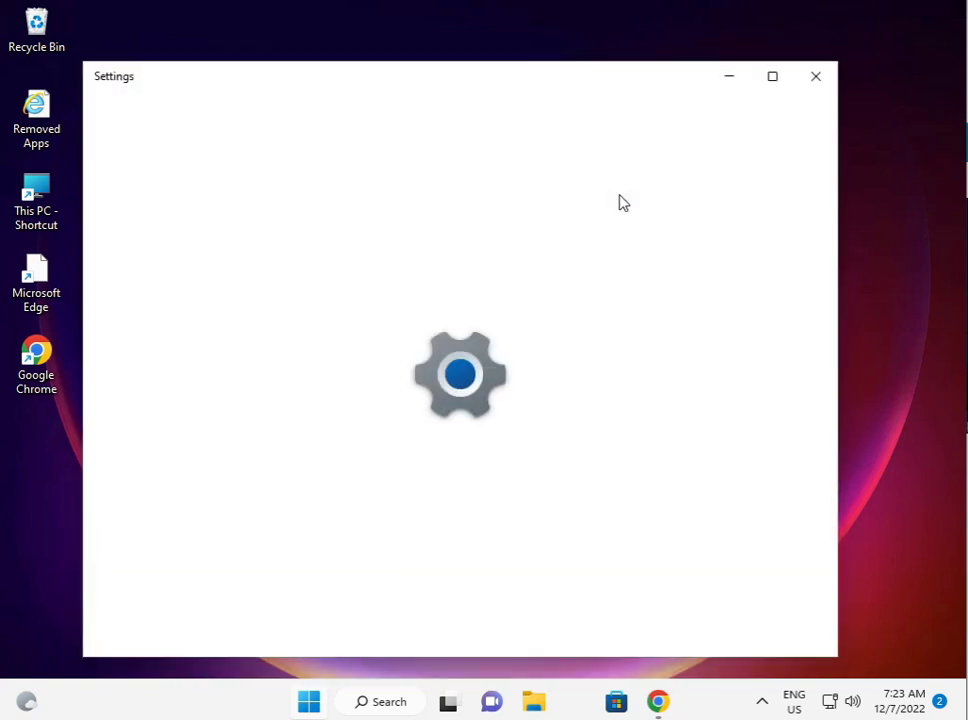
Run the Windows Store Apps troubleshooter from the other troubleshooters in the system's Troubleshoot settings.
left_click(772, 76)
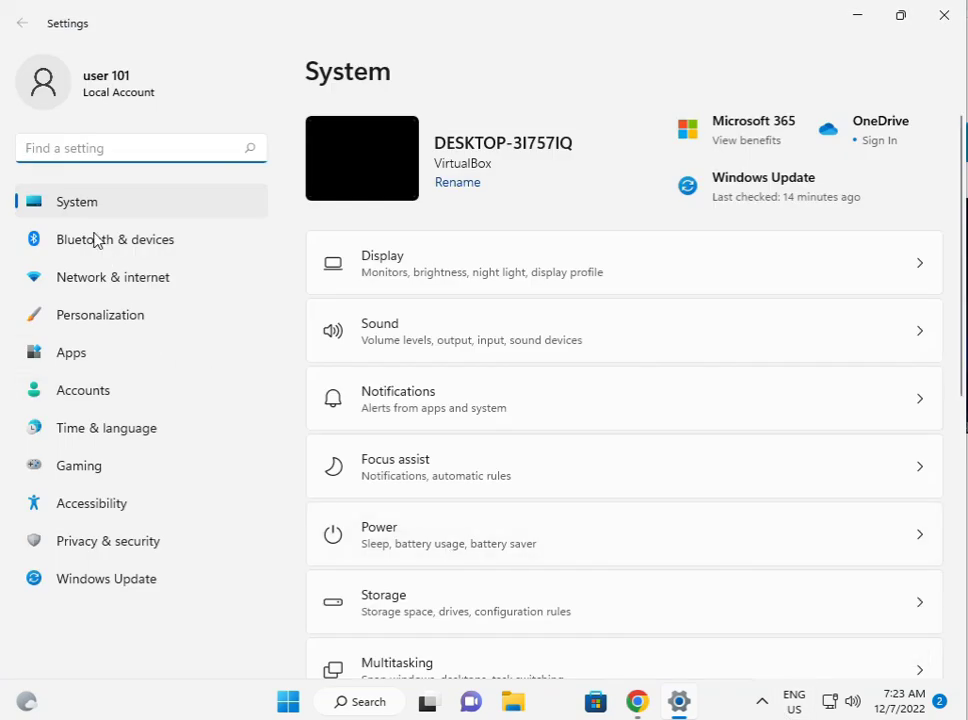
scroll(518, 623, "down", 3)
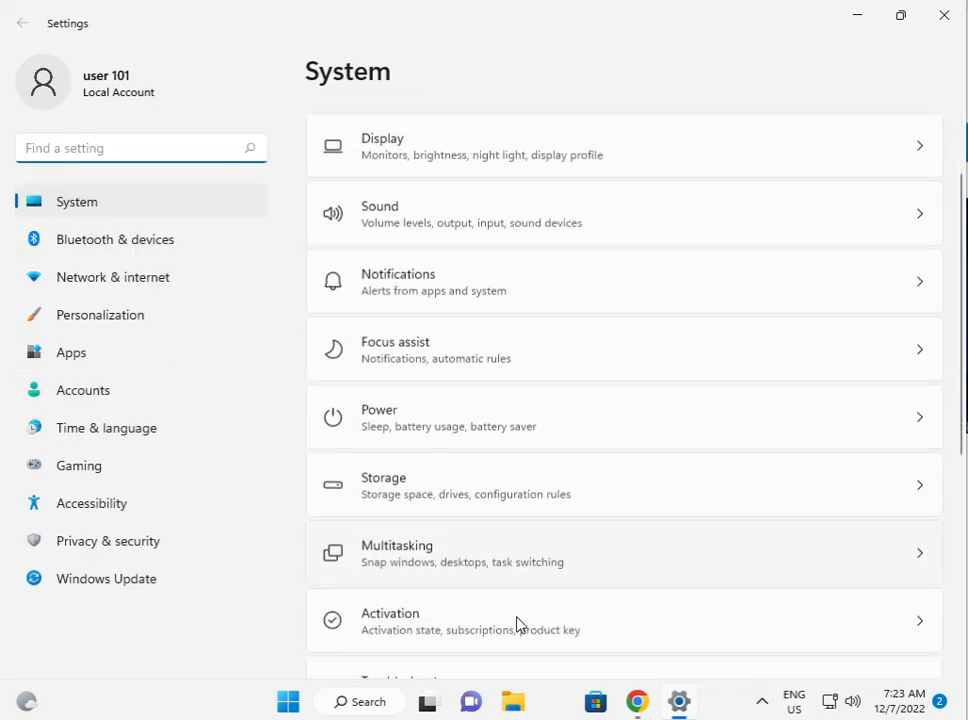
left_click(455, 563)
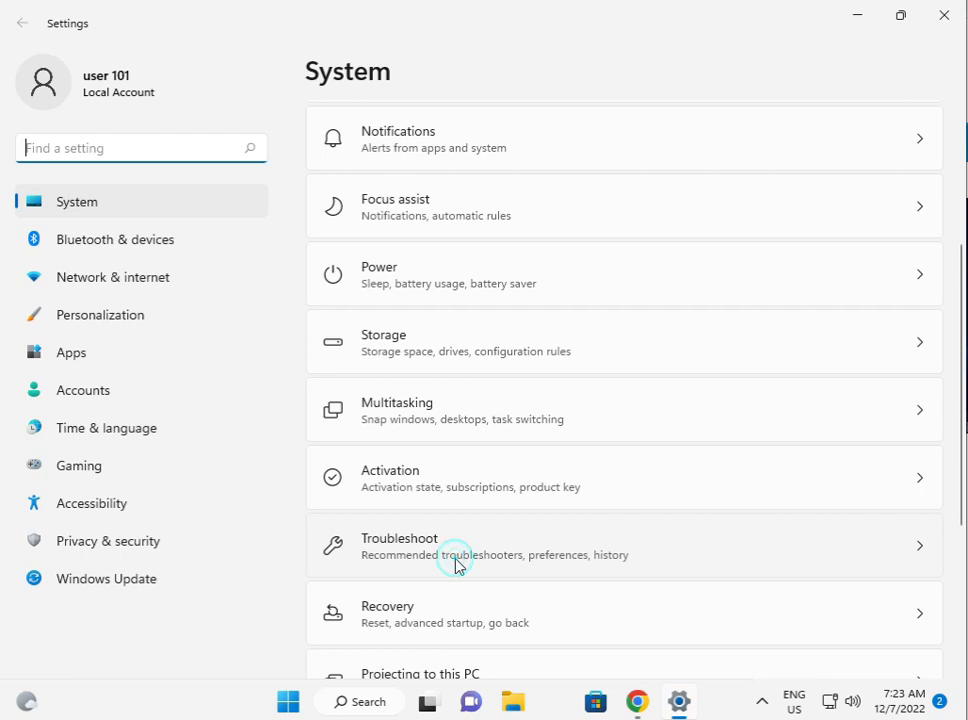
left_click(486, 301)
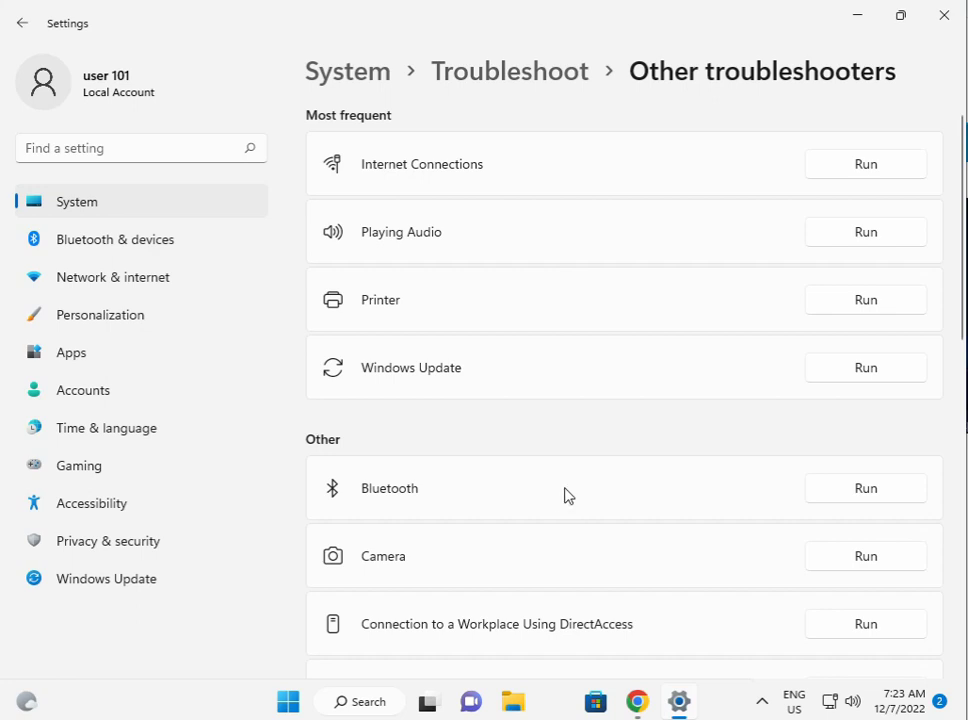
scroll(555, 524, "down", 5)
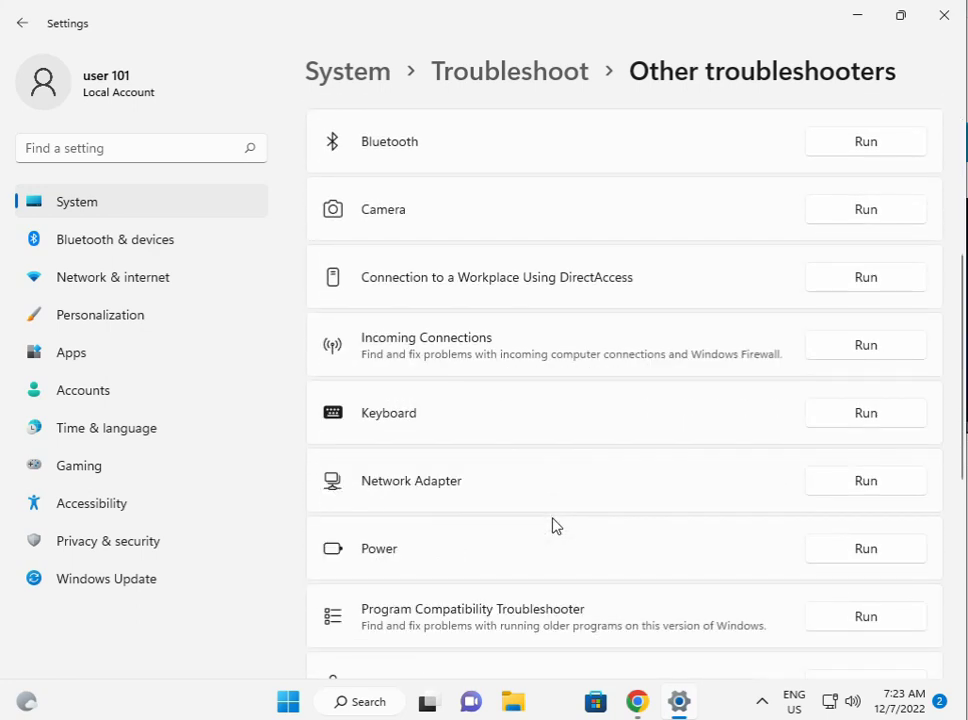
scroll(555, 524, "down", 4)
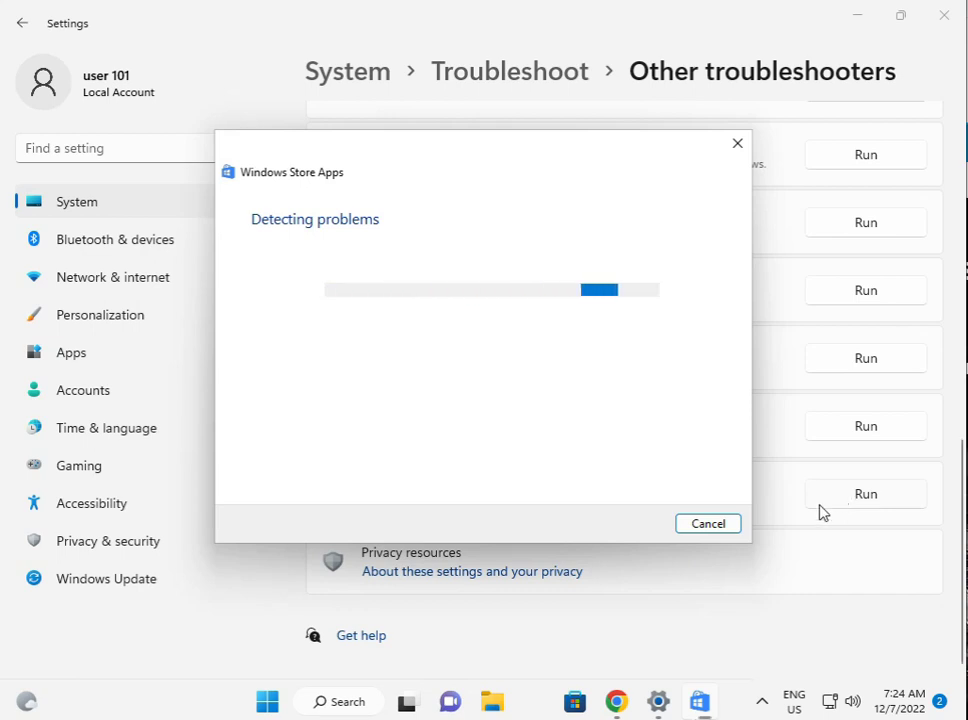
mouse_move(698, 706)
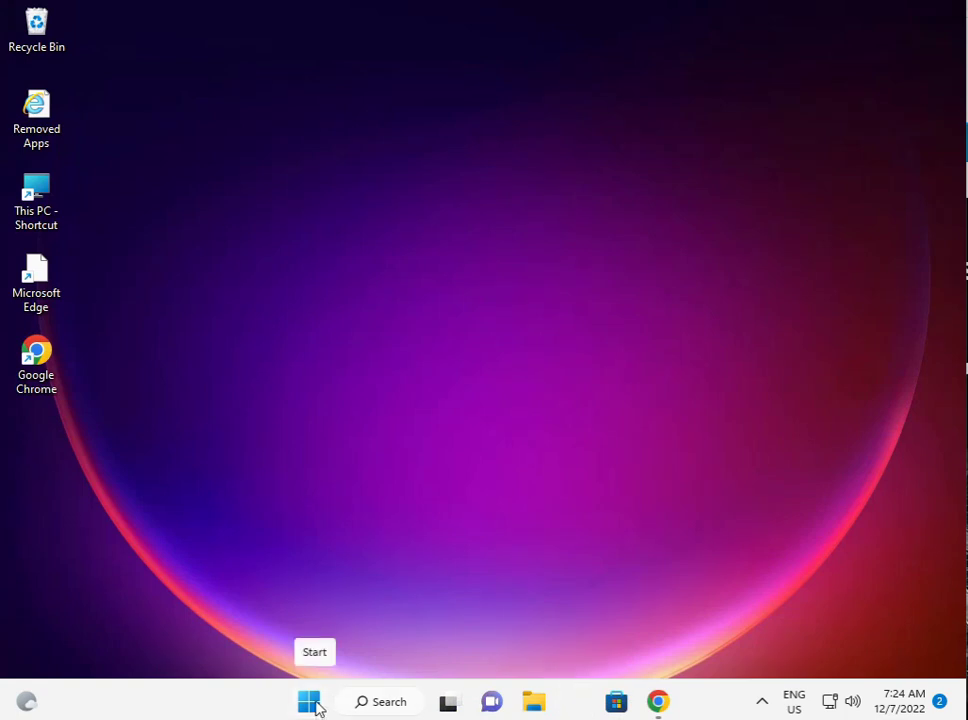
Reopen Settings and open the advanced options of Microsoft Store in the installed apps list.
left_click(310, 703)
left_click(605, 203)
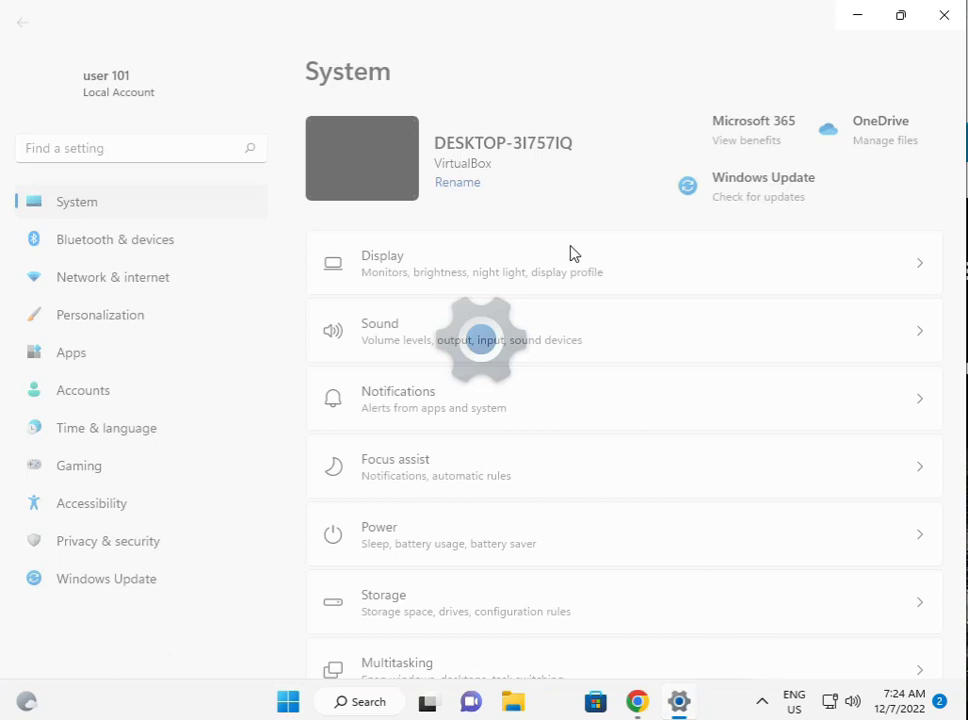
left_click(82, 358)
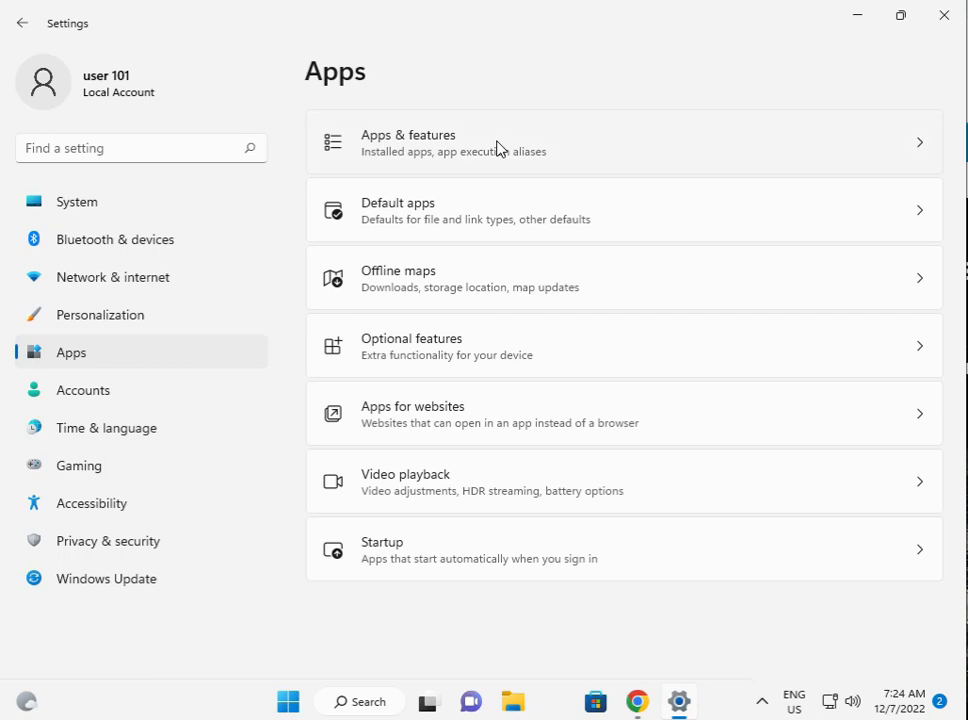
left_click(500, 148)
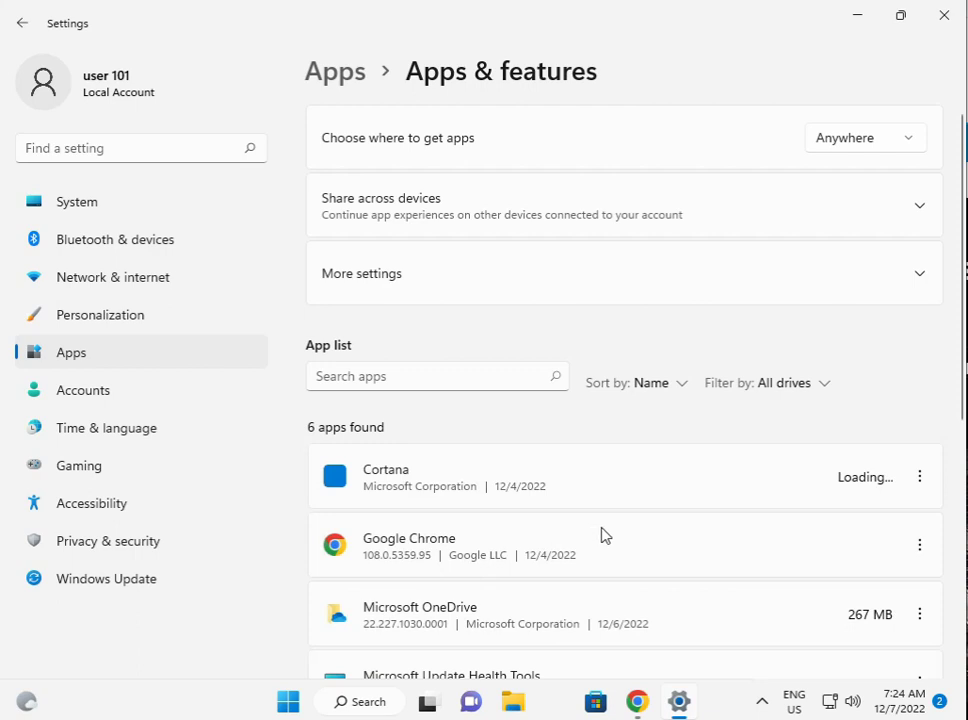
scroll(604, 534, "down", 5)
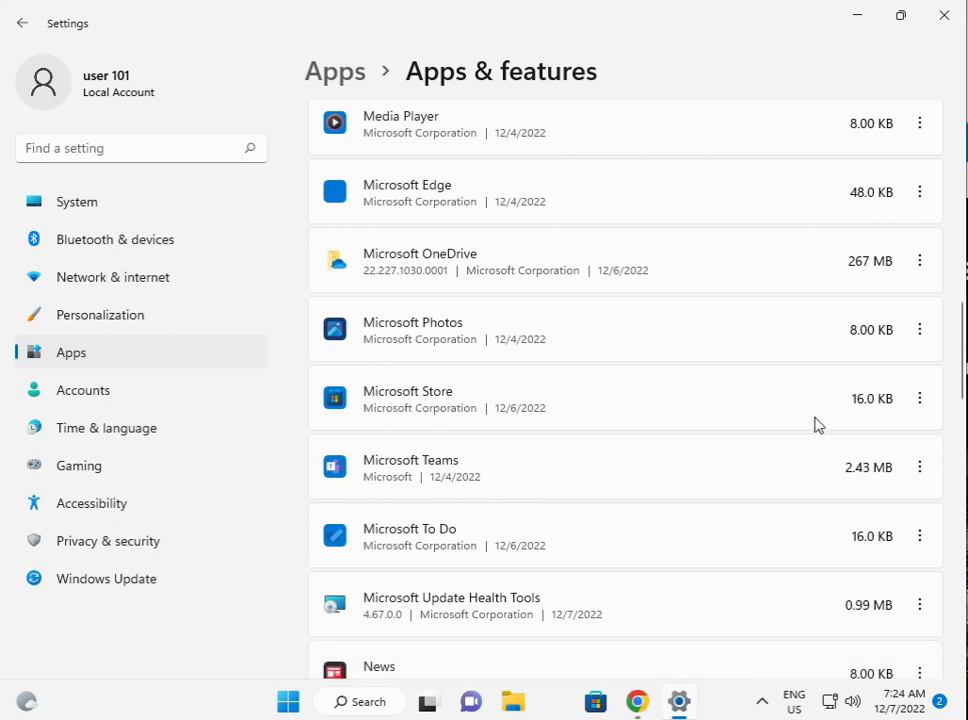
left_click(919, 399)
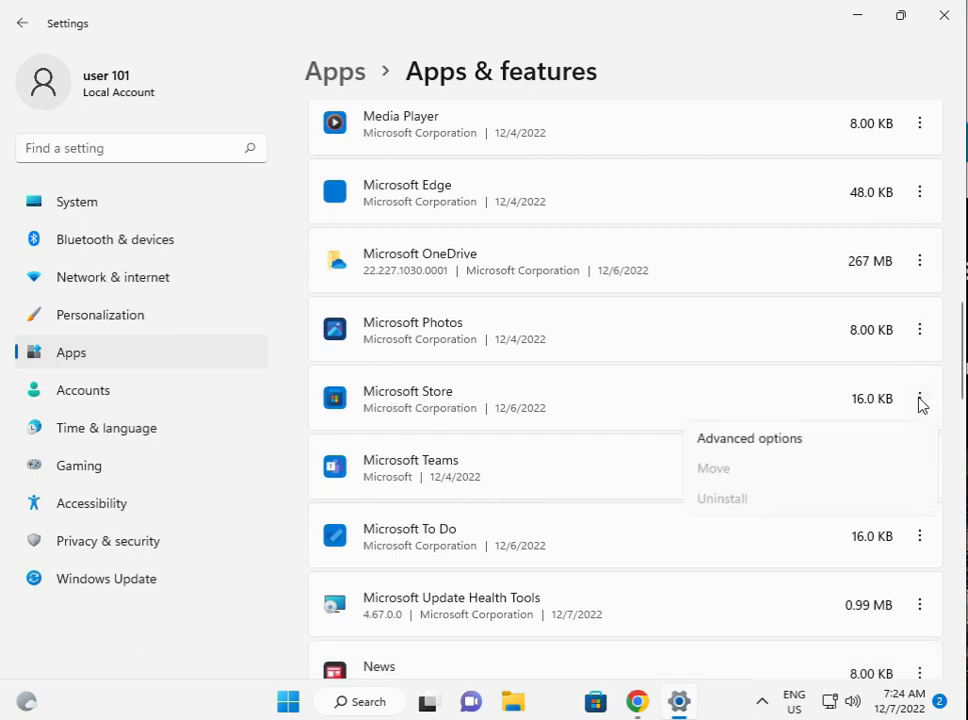
left_click(740, 439)
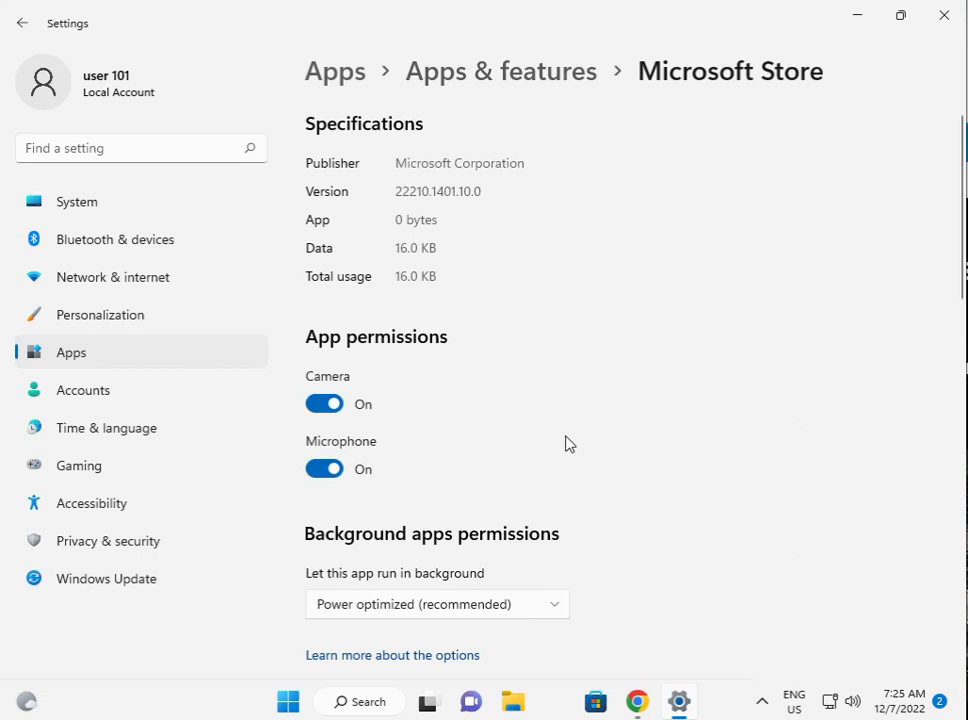
Repair the Microsoft Store app and reset its data, then close Settings.
scroll(493, 455, "down", 10)
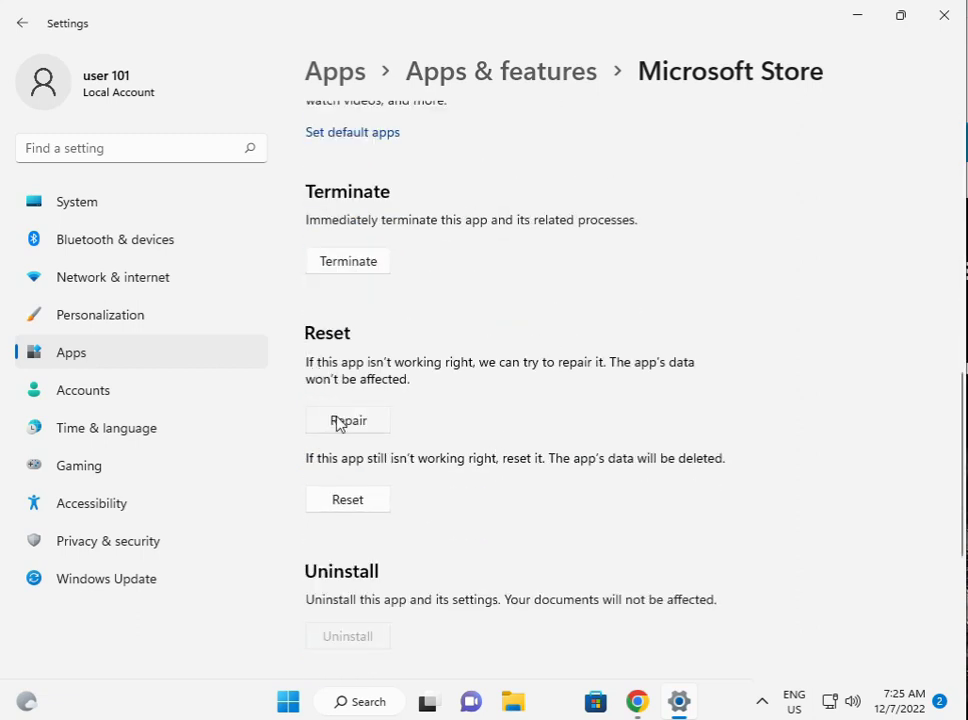
left_click(338, 422)
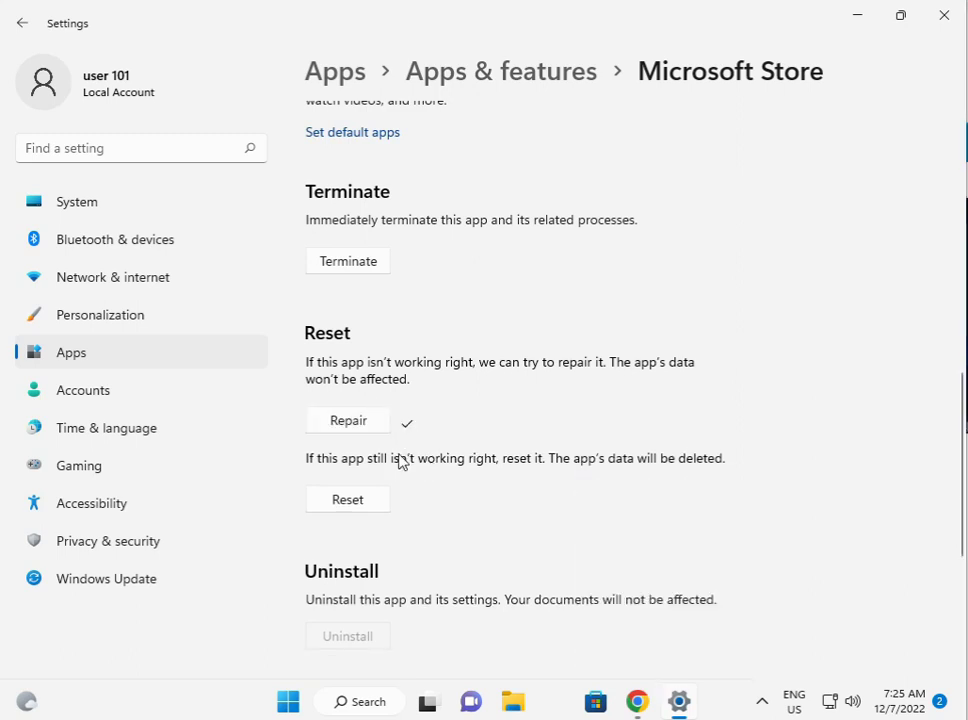
left_click(352, 503)
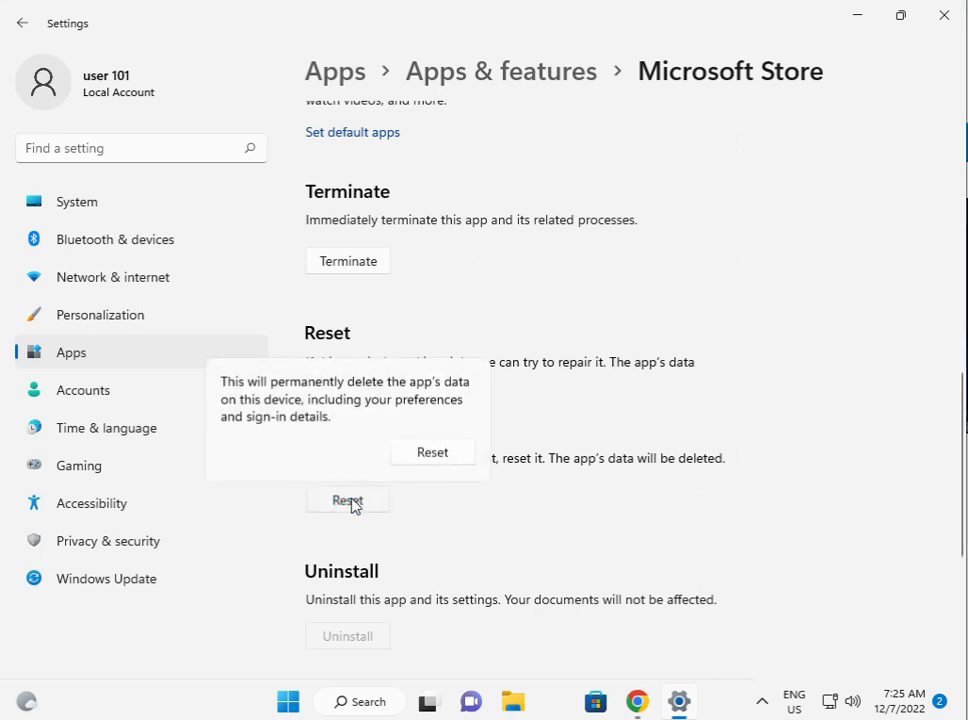
left_click(426, 456)
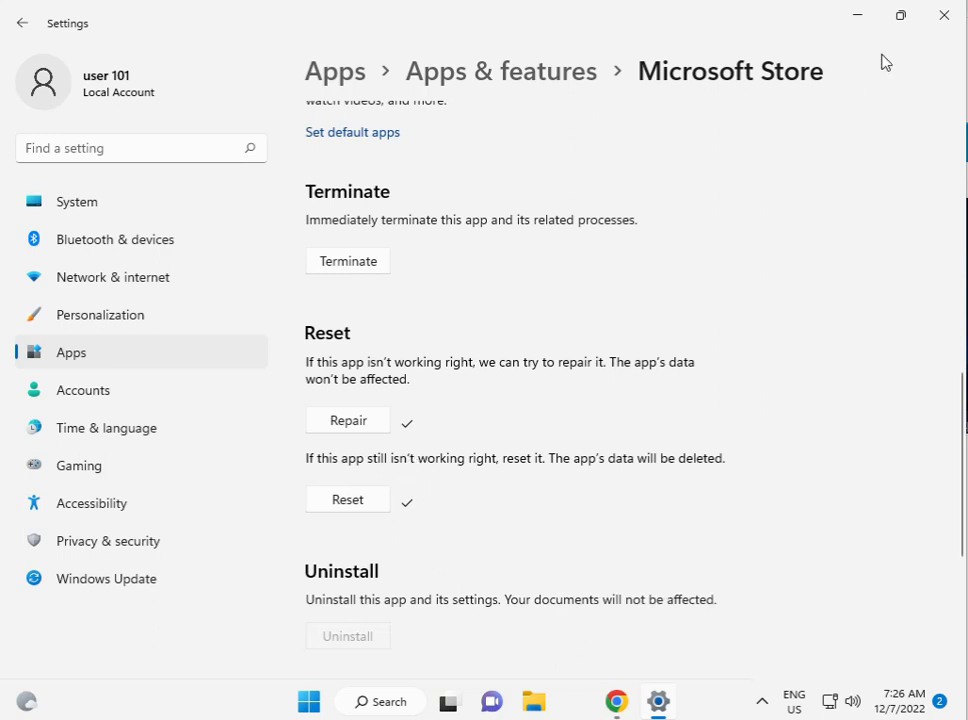
left_click(944, 15)
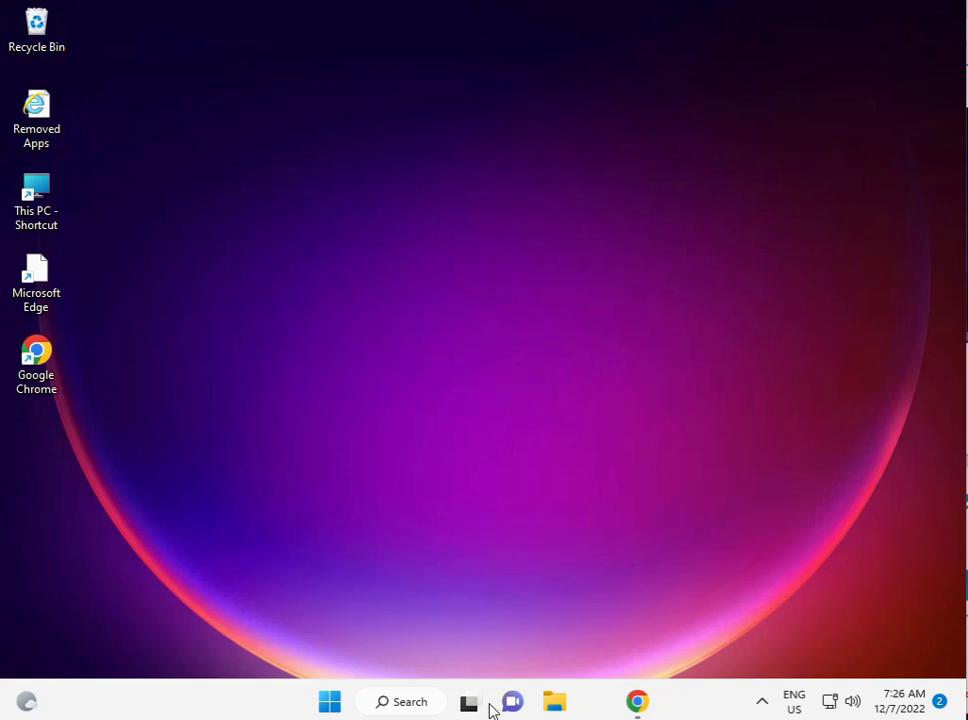
Open the user 101 profile folder under Users on Local Disk (C:) in File Explorer.
left_click(553, 707)
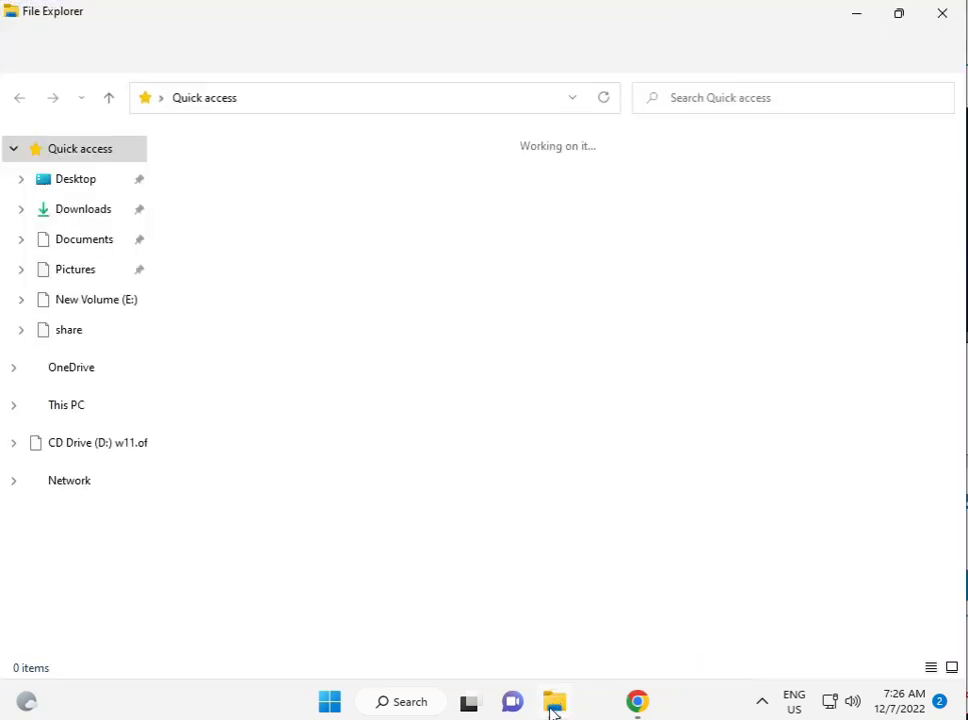
left_click(77, 412)
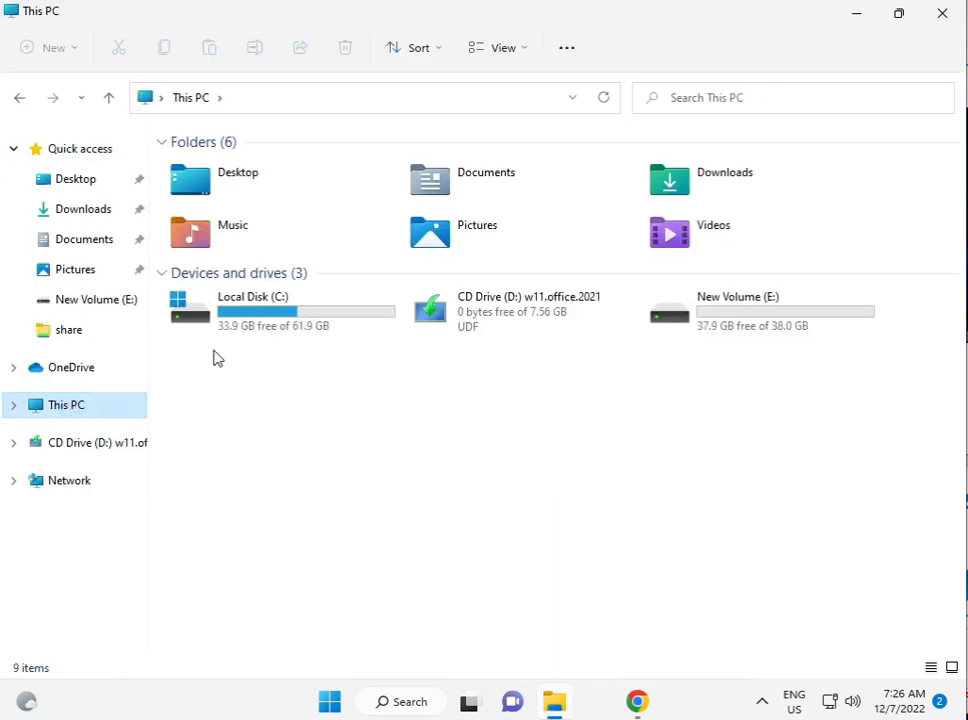
double_click(285, 312)
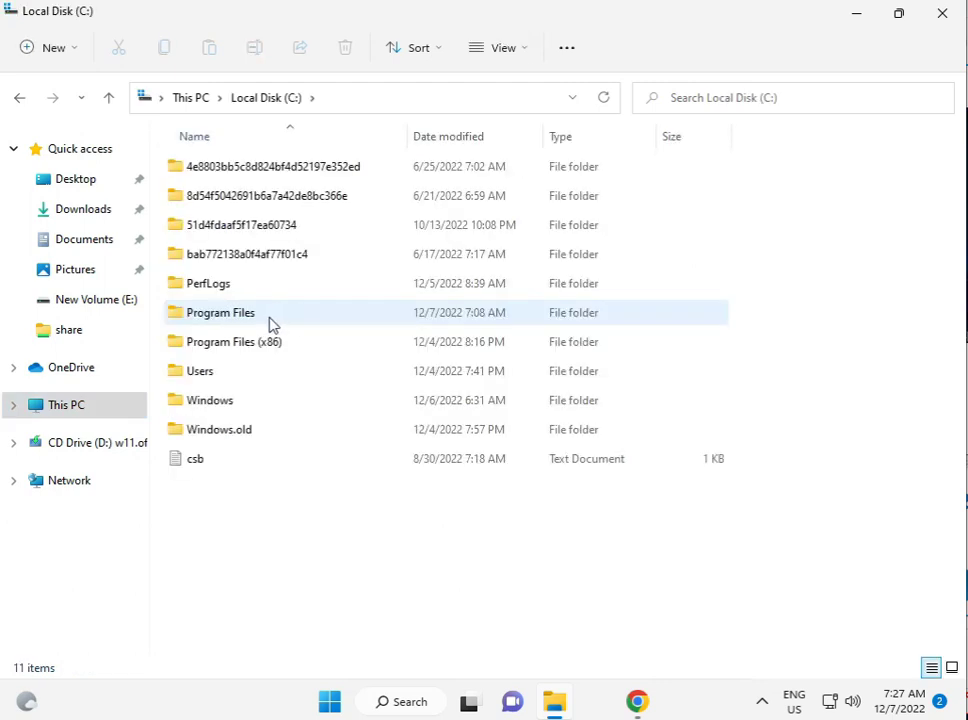
left_click(228, 376)
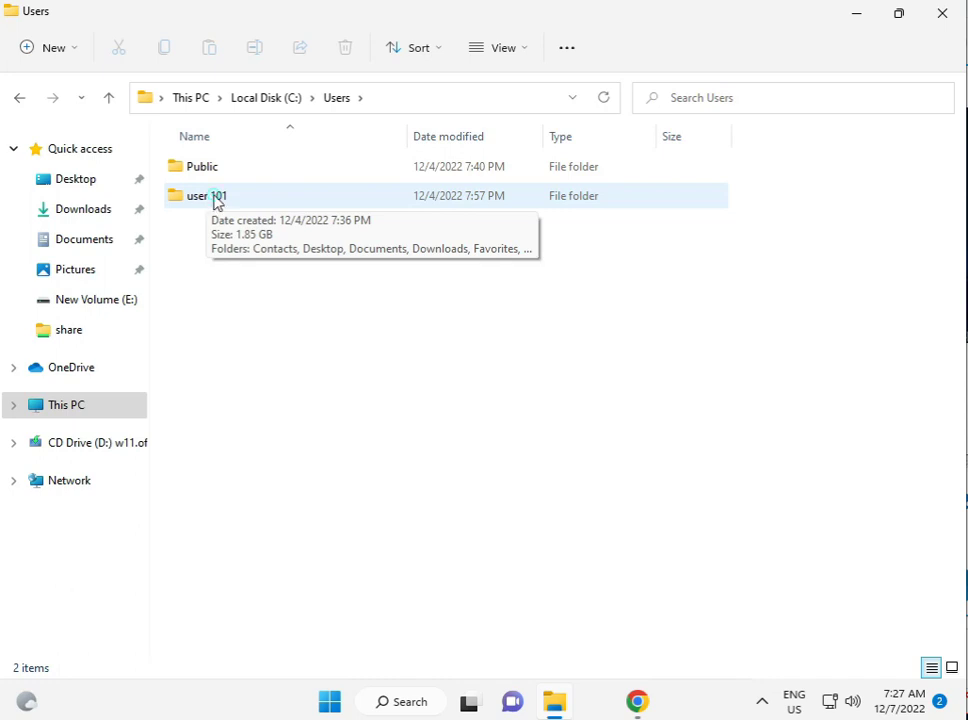
double_click(214, 200)
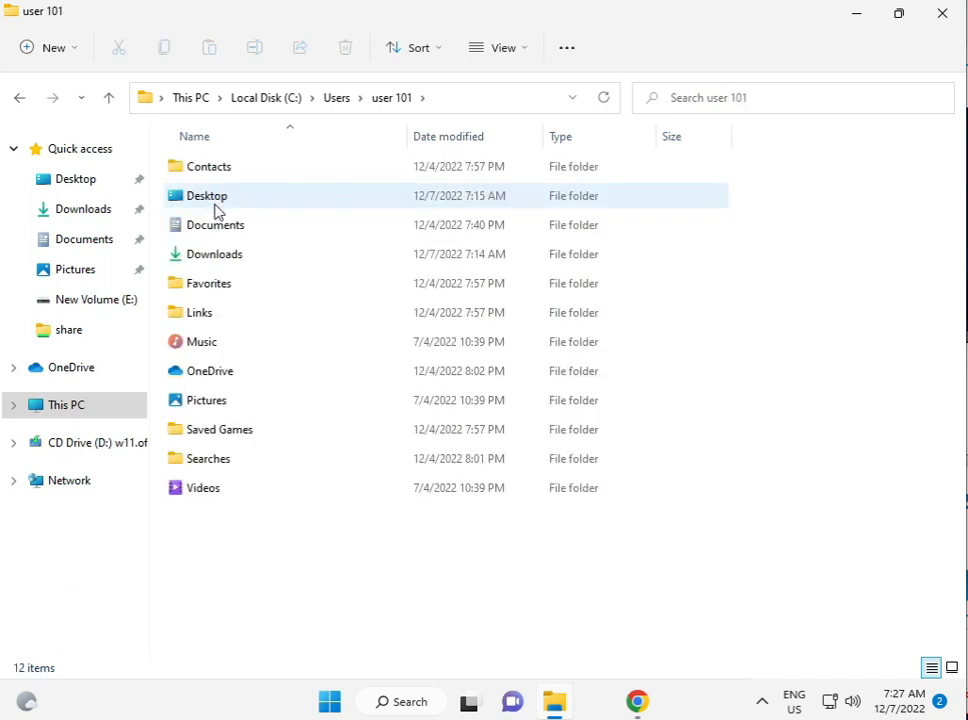
left_click(555, 52)
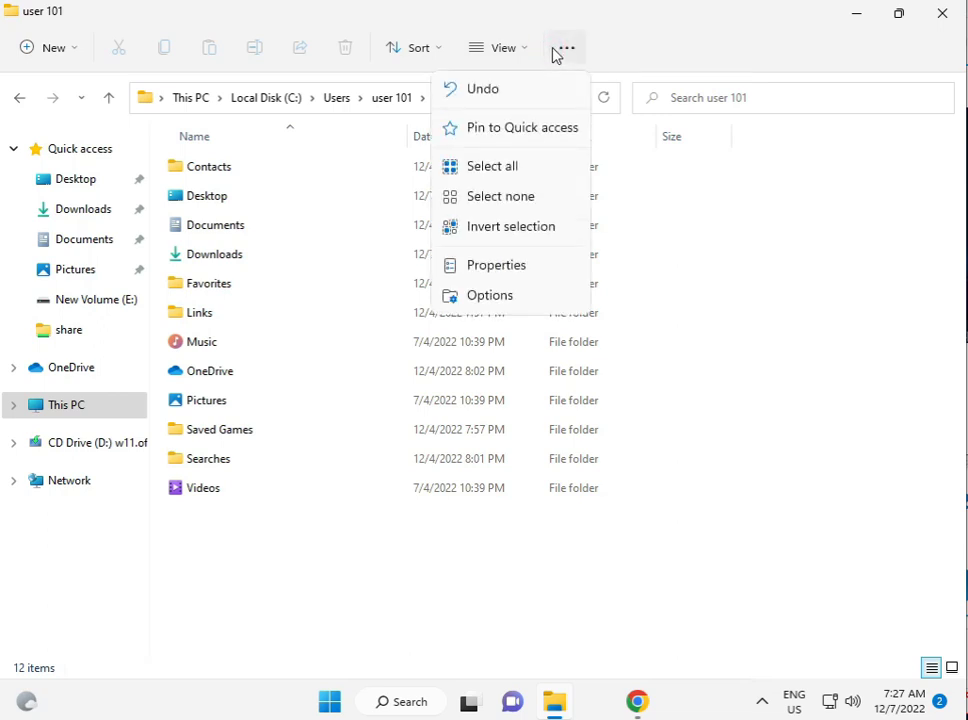
left_click(478, 262)
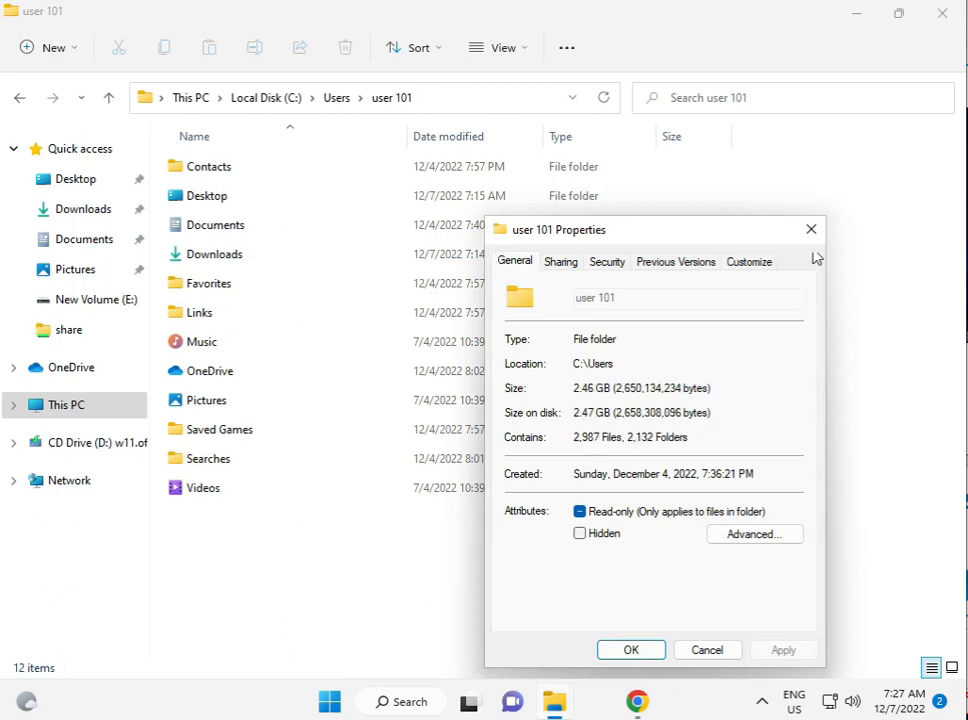
left_click(811, 229)
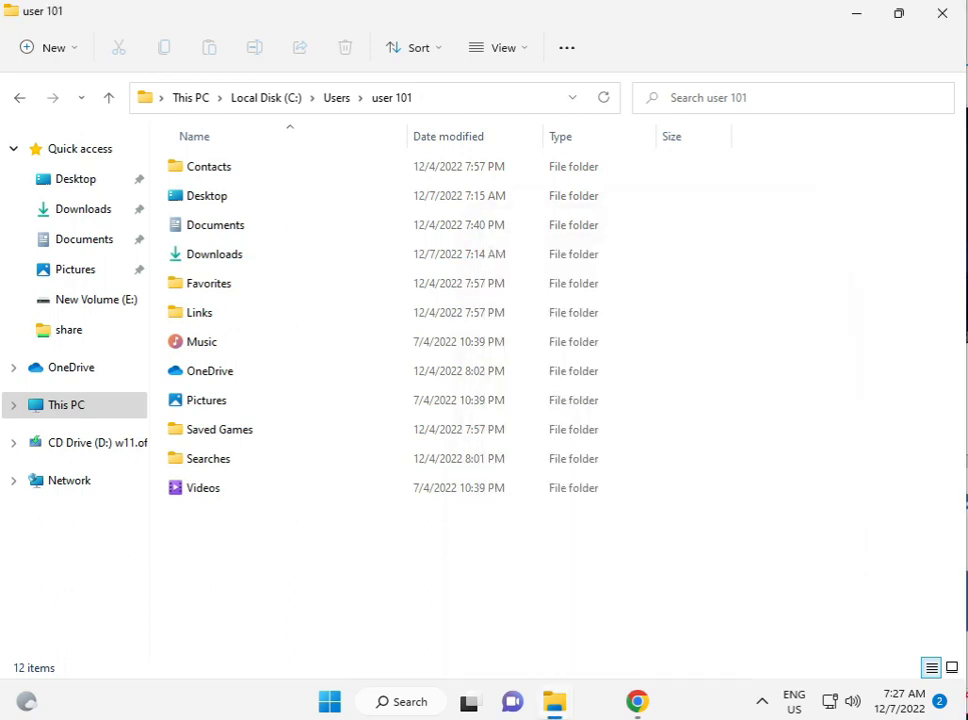
Set the folder view options to show hidden files, folders, and drives.
left_click(572, 54)
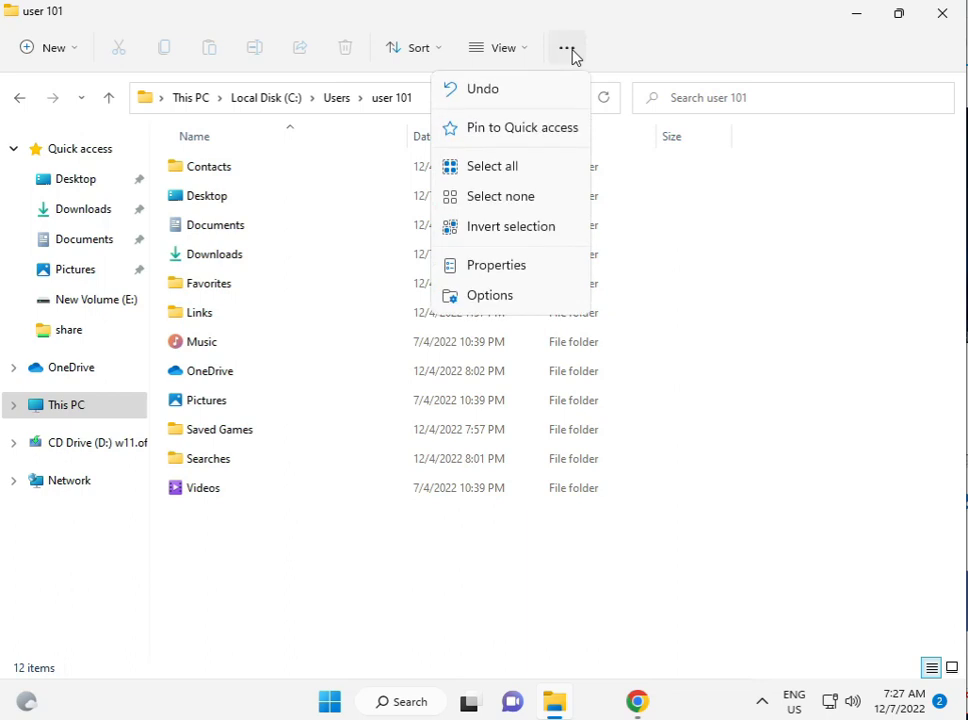
left_click(487, 302)
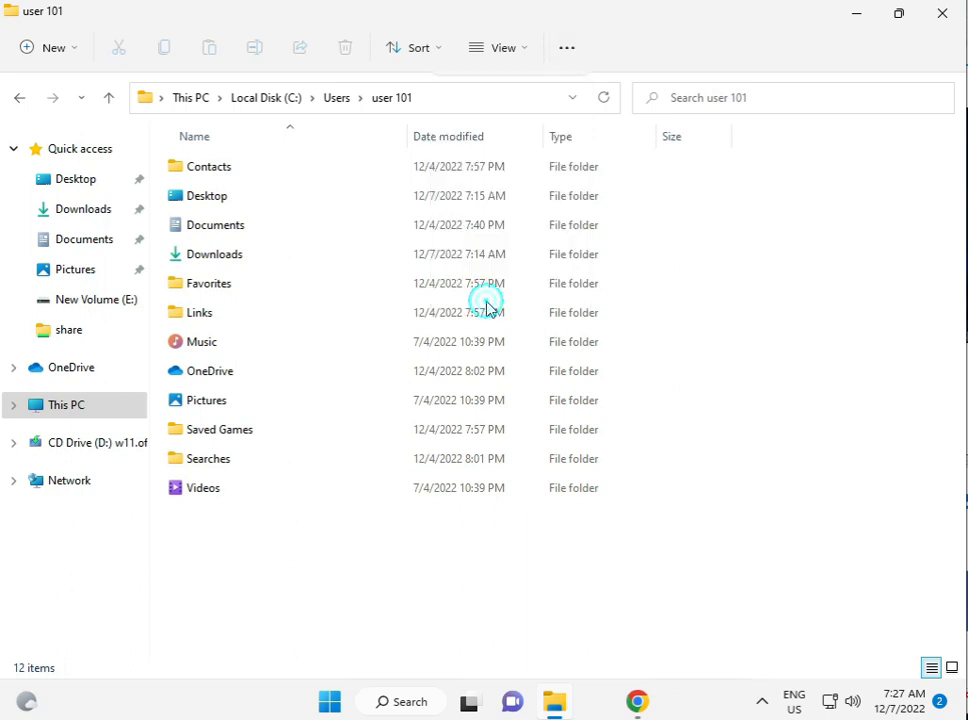
left_click(92, 187)
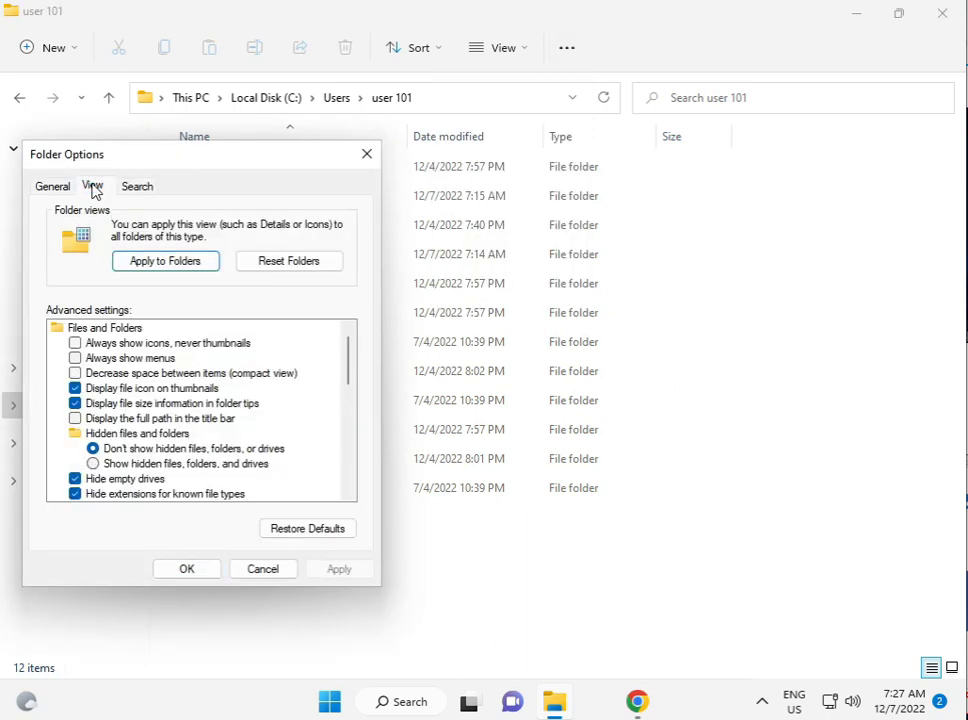
left_click(132, 464)
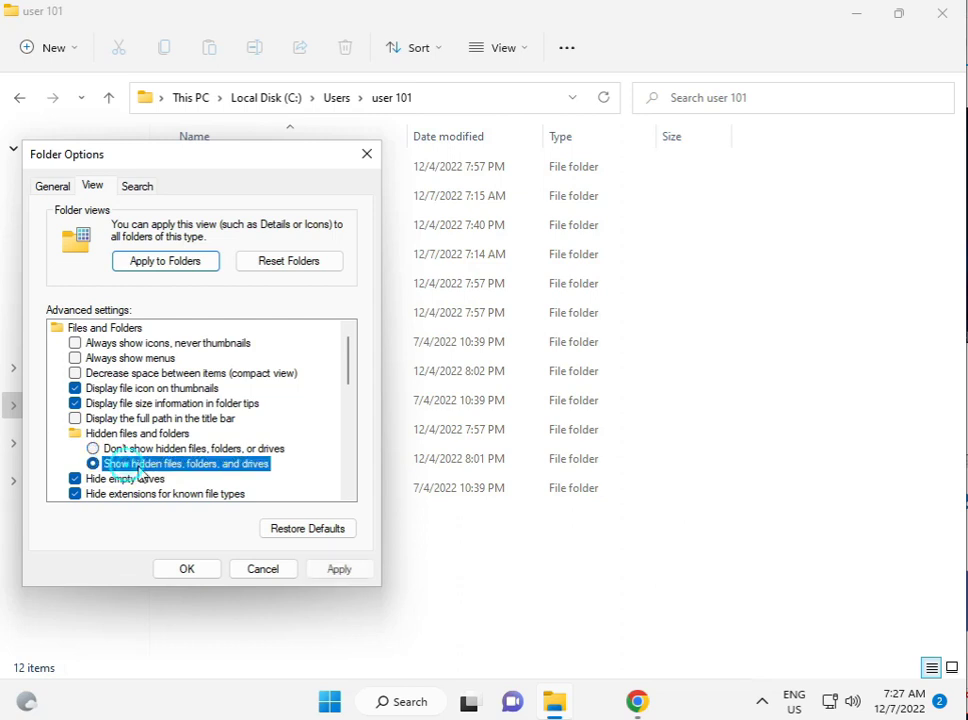
left_click(197, 575)
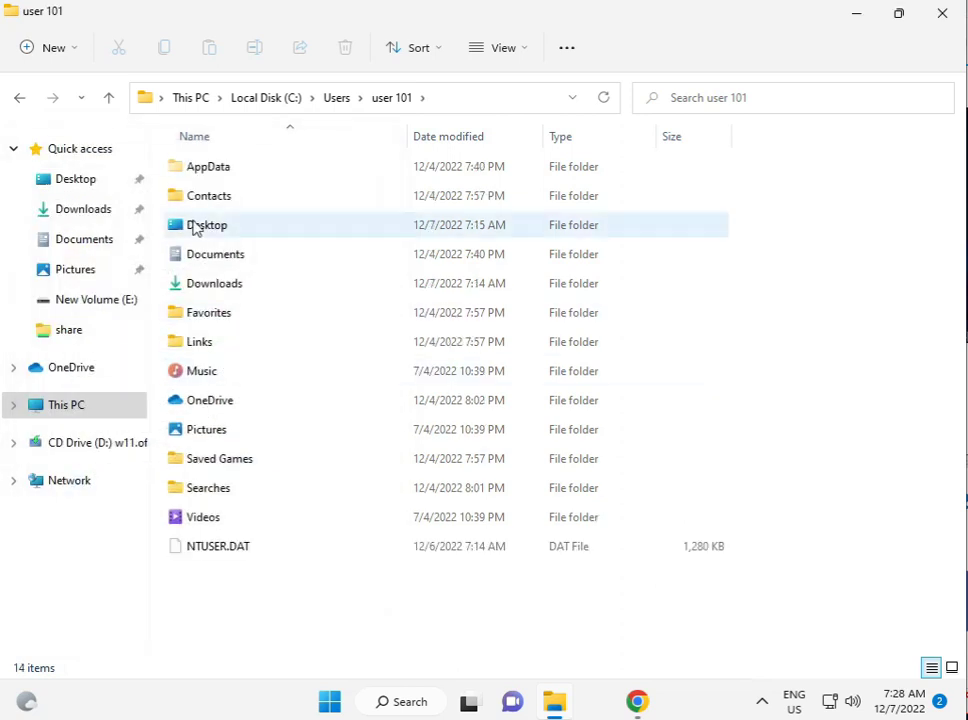
Open the AppData folder and show the properties of its Local subfolder.
left_click(204, 170)
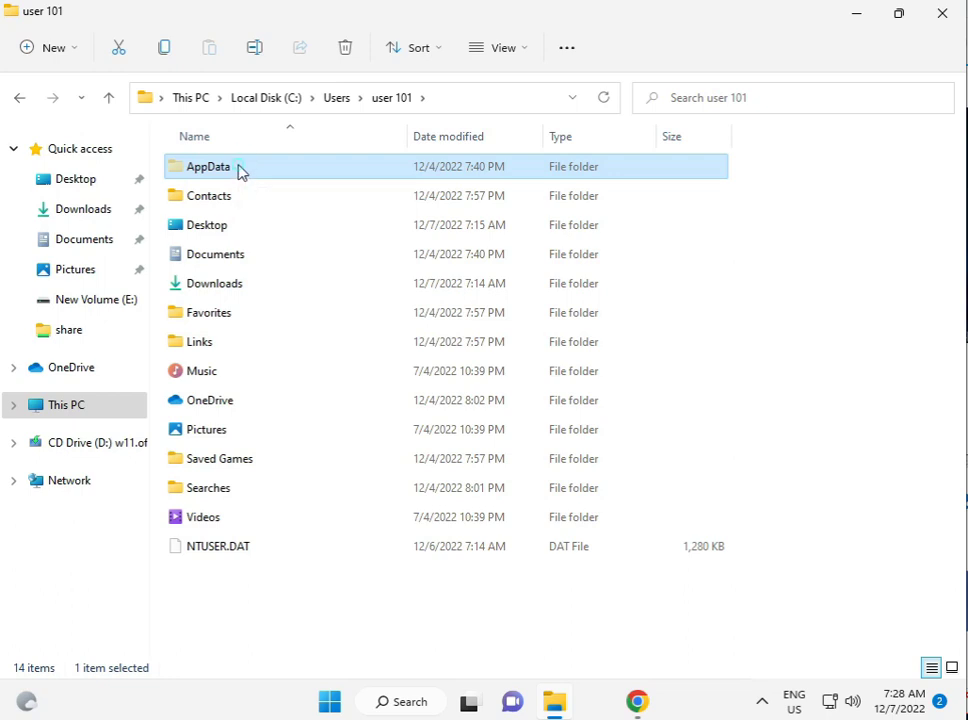
double_click(240, 172)
left_click(240, 170)
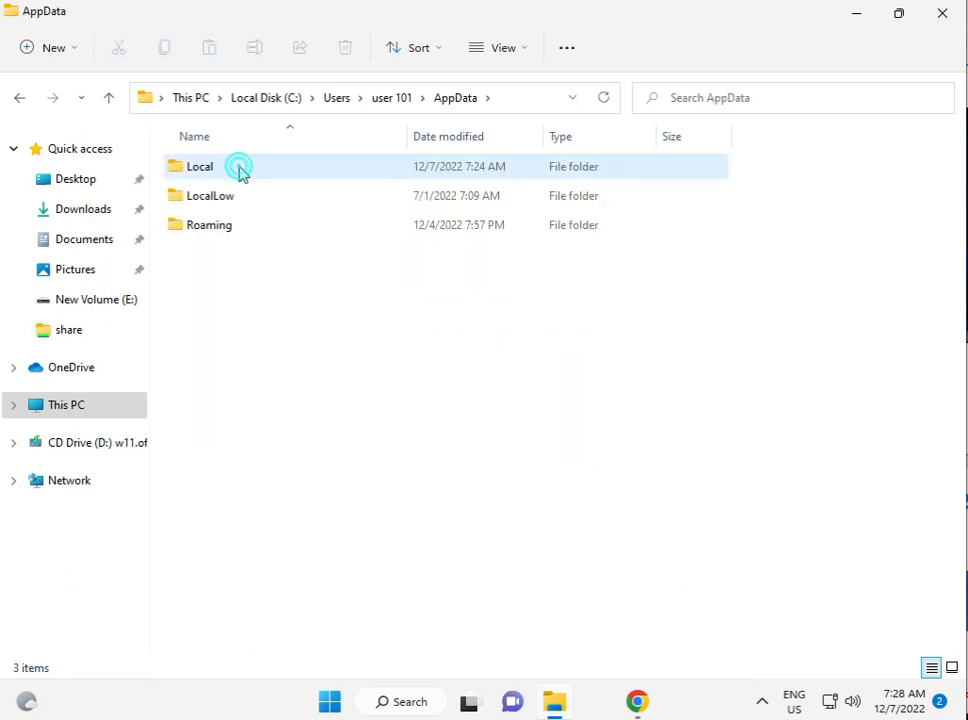
right_click(245, 168)
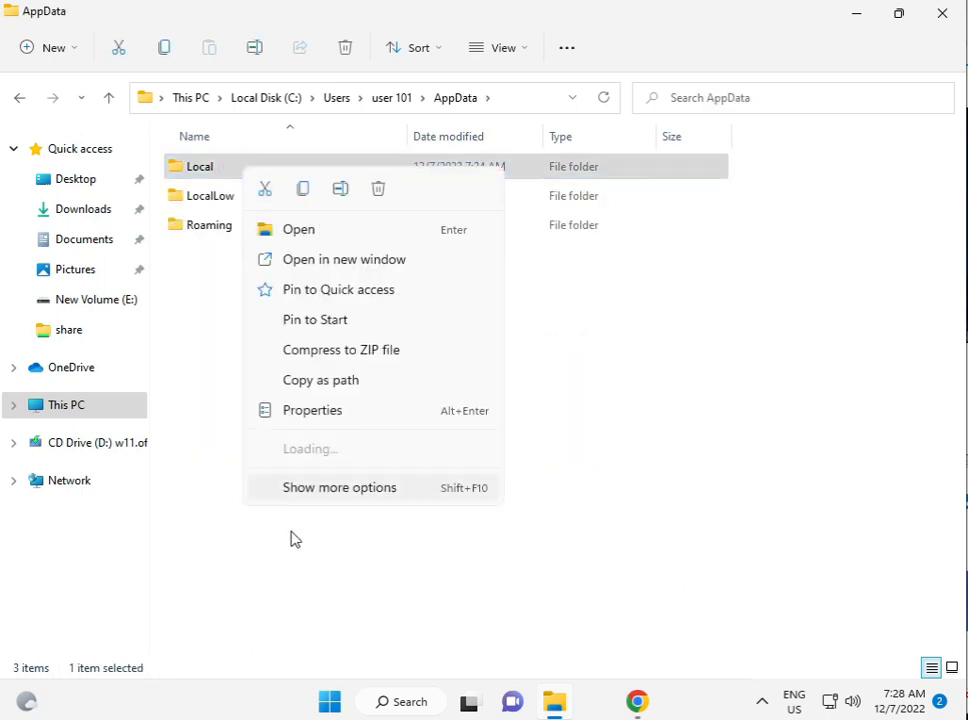
left_click(315, 489)
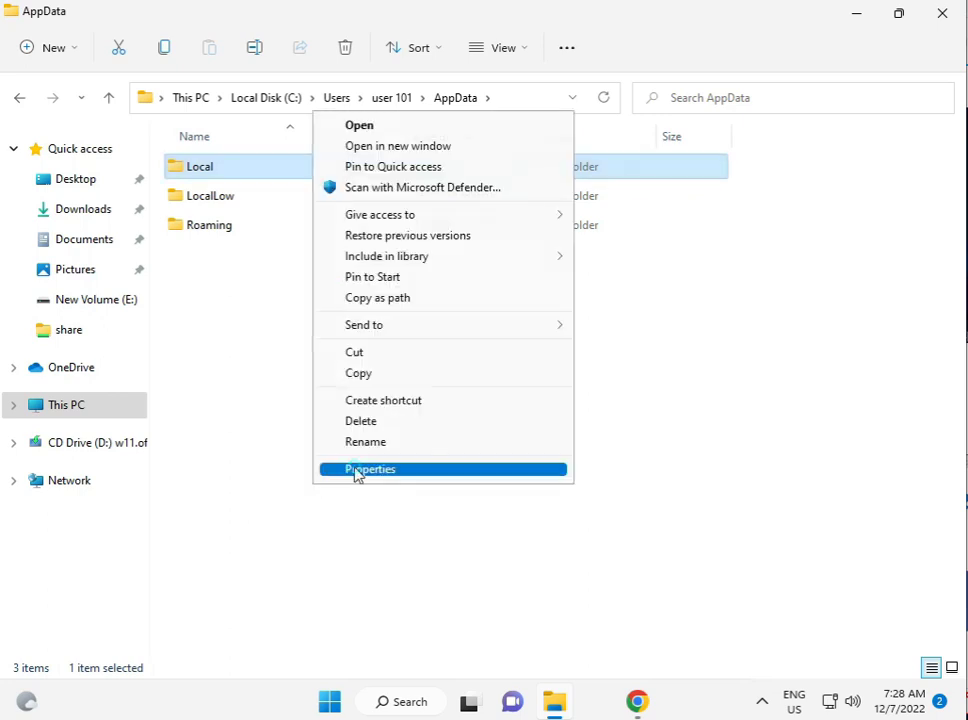
left_click(357, 471)
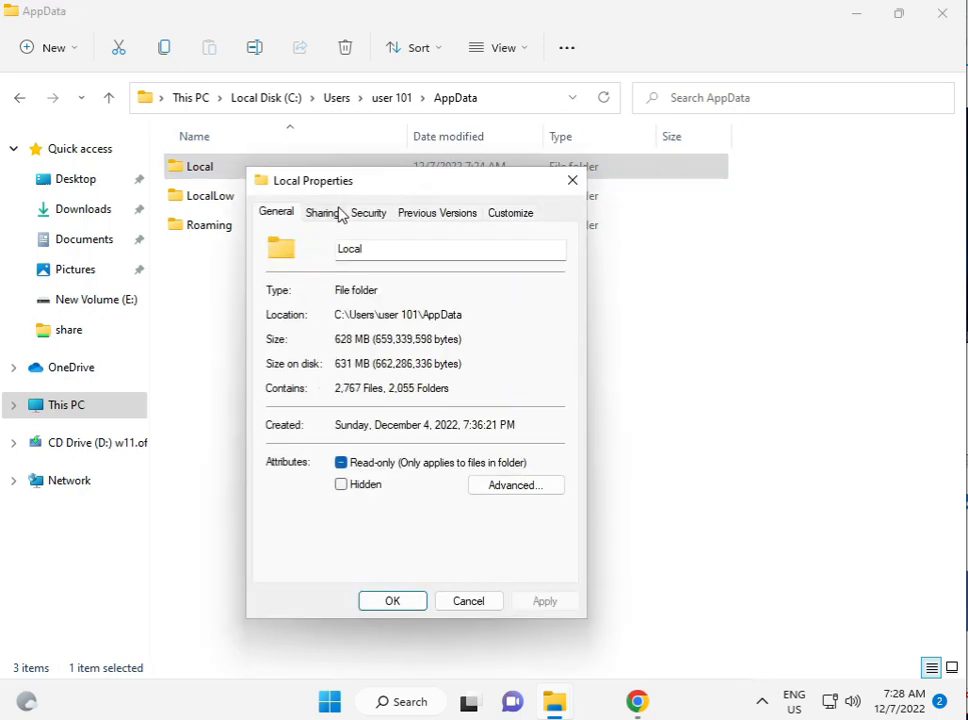
Open the Local folder's security permissions for editing and review the entries for user 101, Administrators and SYSTEM.
left_click(358, 218)
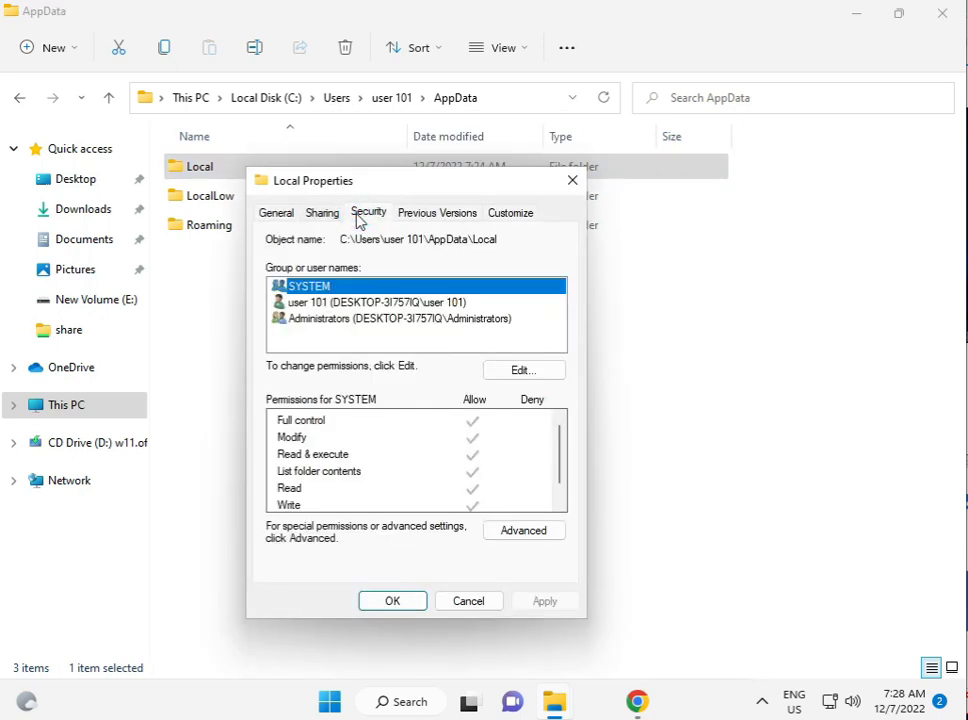
left_click(350, 303)
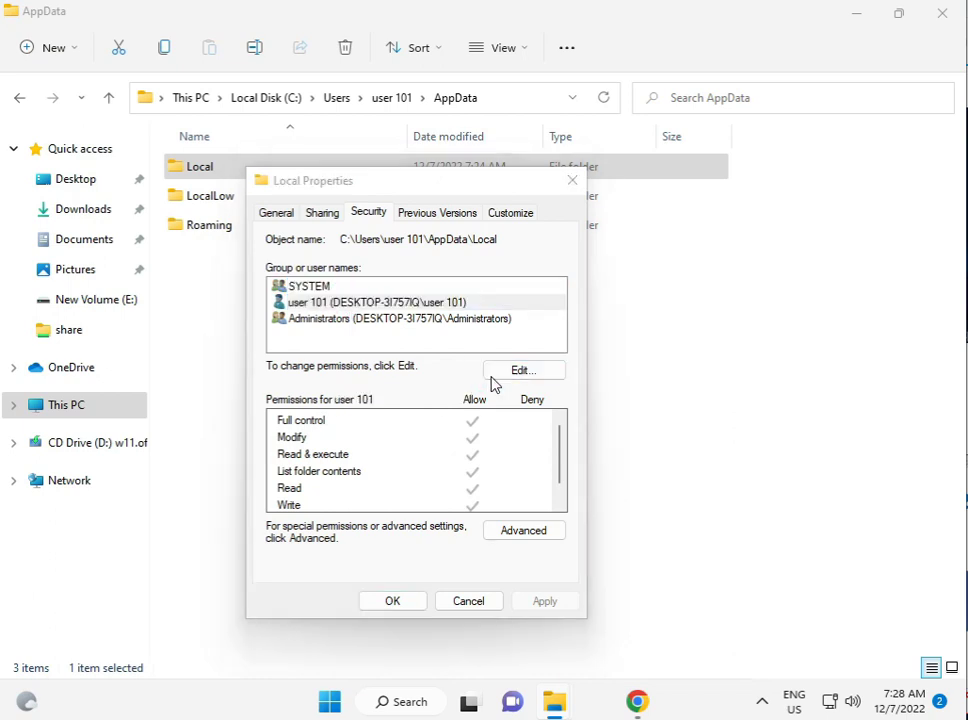
left_click(492, 376)
left_click(400, 375)
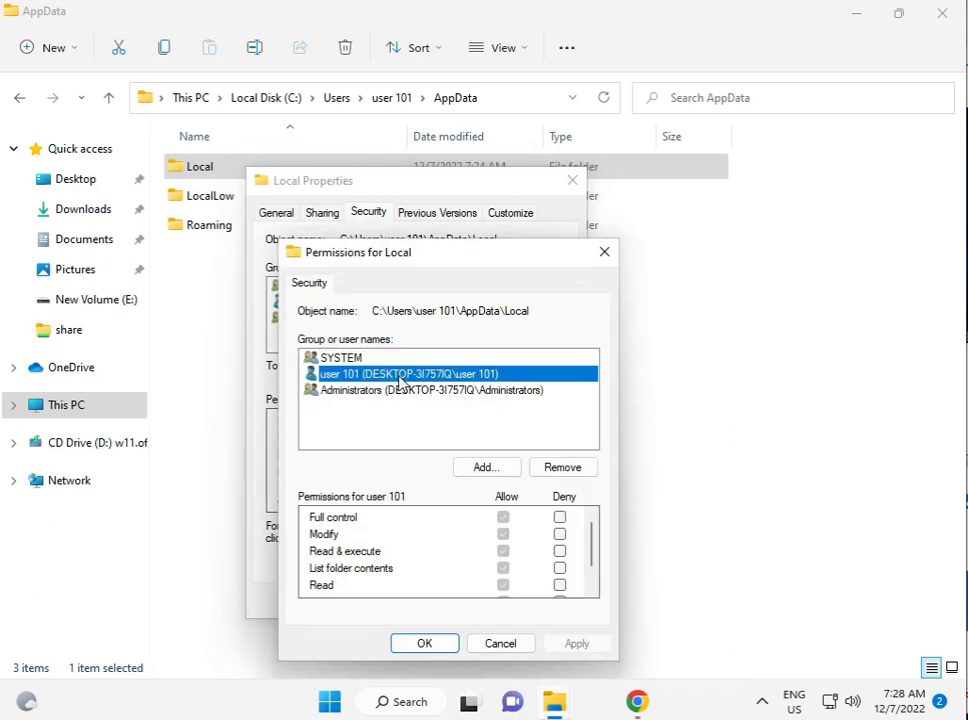
left_click(400, 392)
left_click(326, 360)
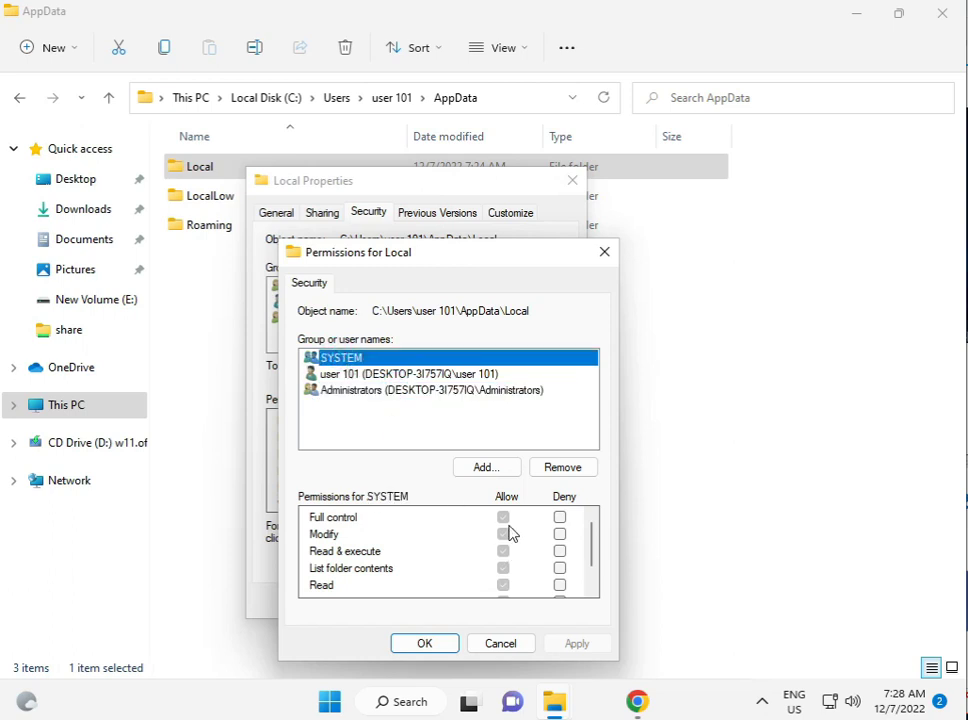
Add the Everyone group to the Local folder's permission list, checking the name before confirming.
left_click(478, 467)
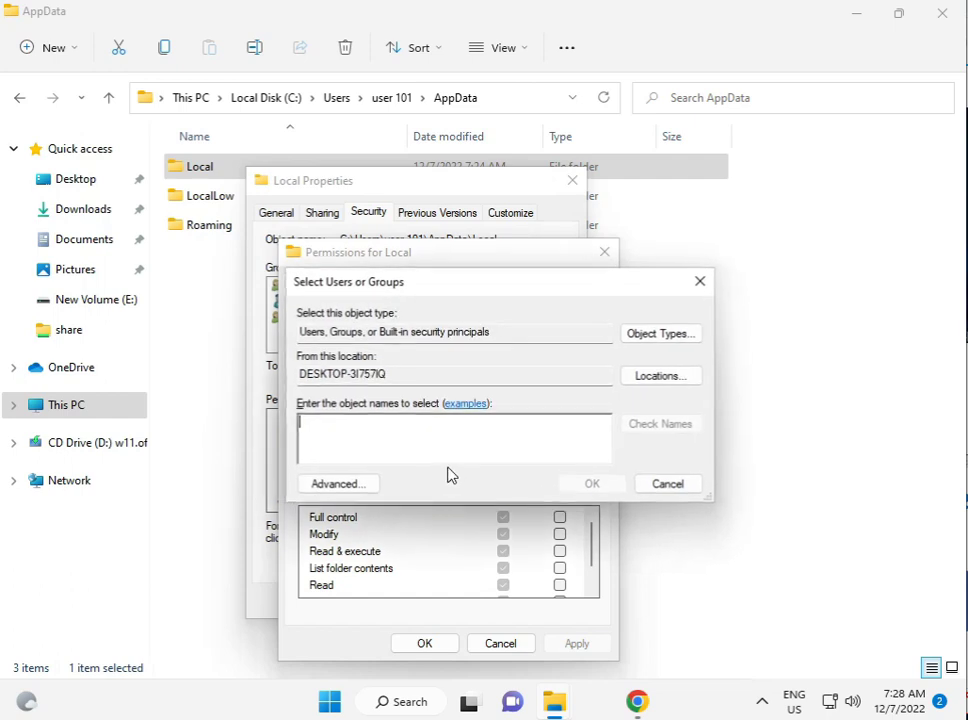
type("e")
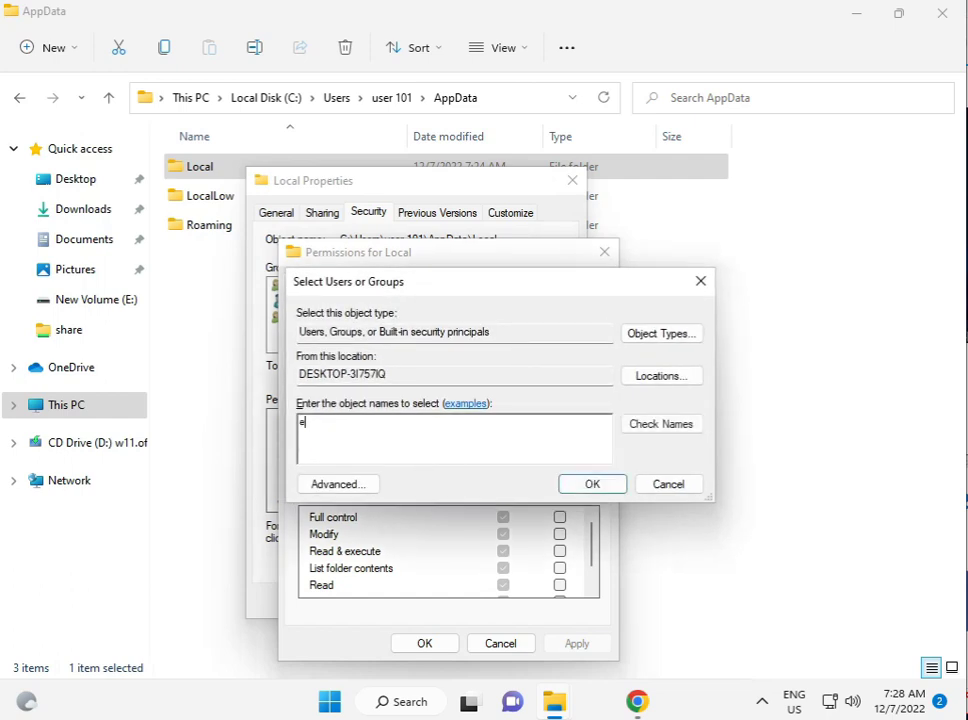
type("ve")
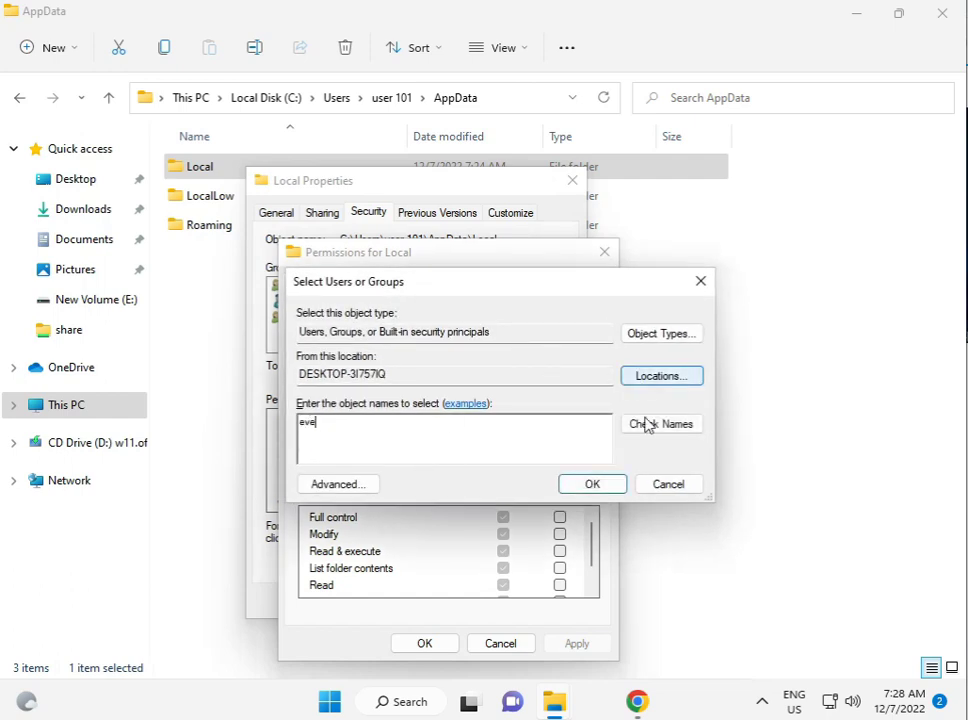
left_click(644, 424)
left_click(563, 485)
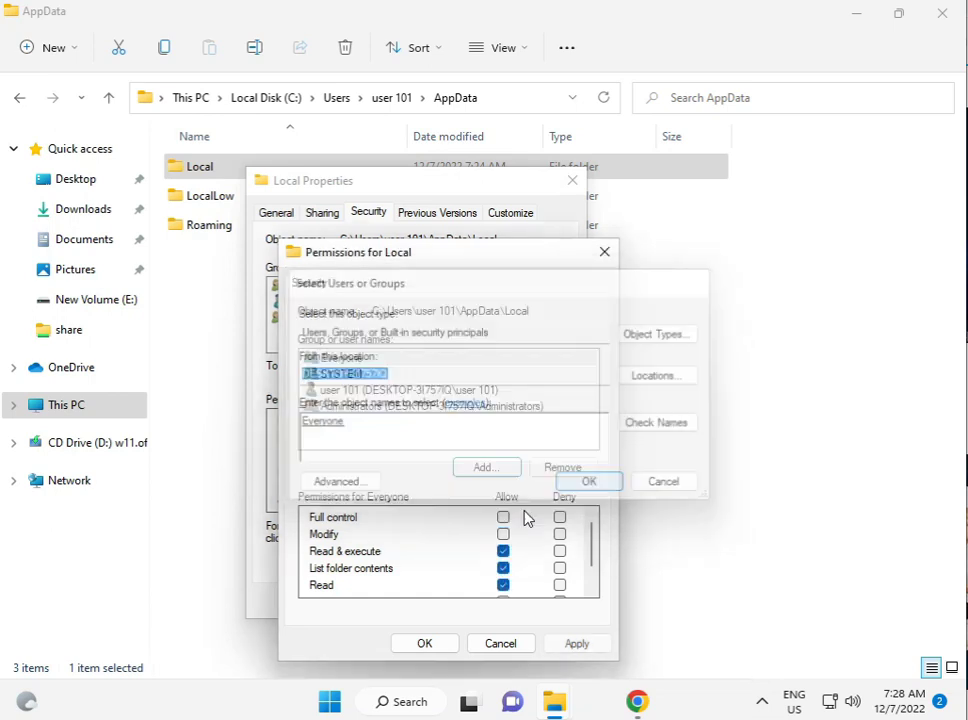
Allow Everyone full control of the Local folder and apply the permissions, continuing past items that cannot be changed.
left_click(503, 517)
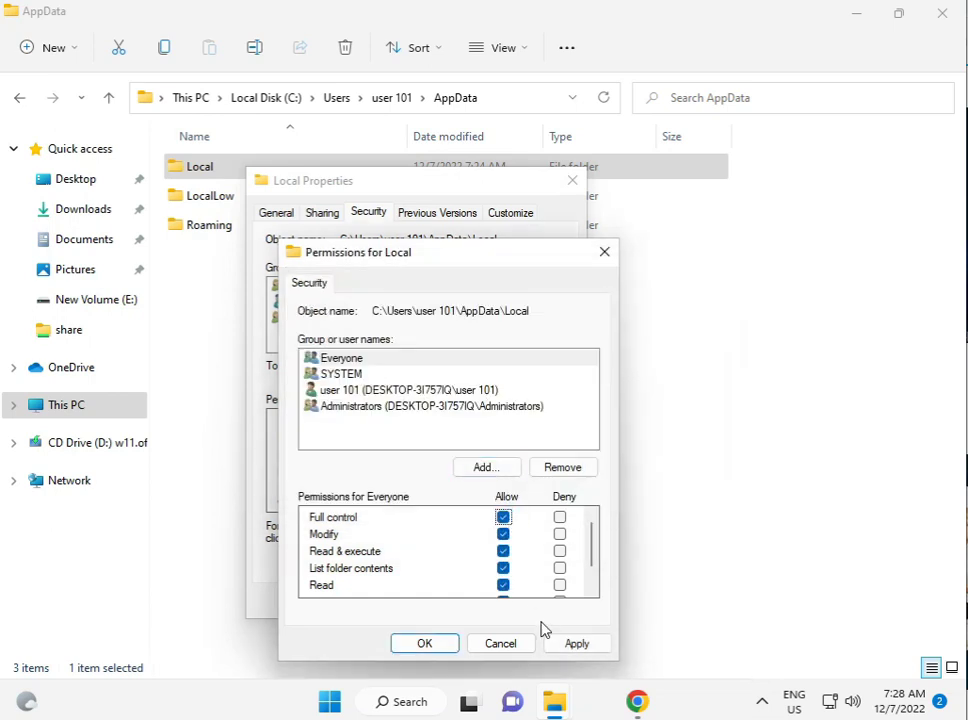
left_click(573, 644)
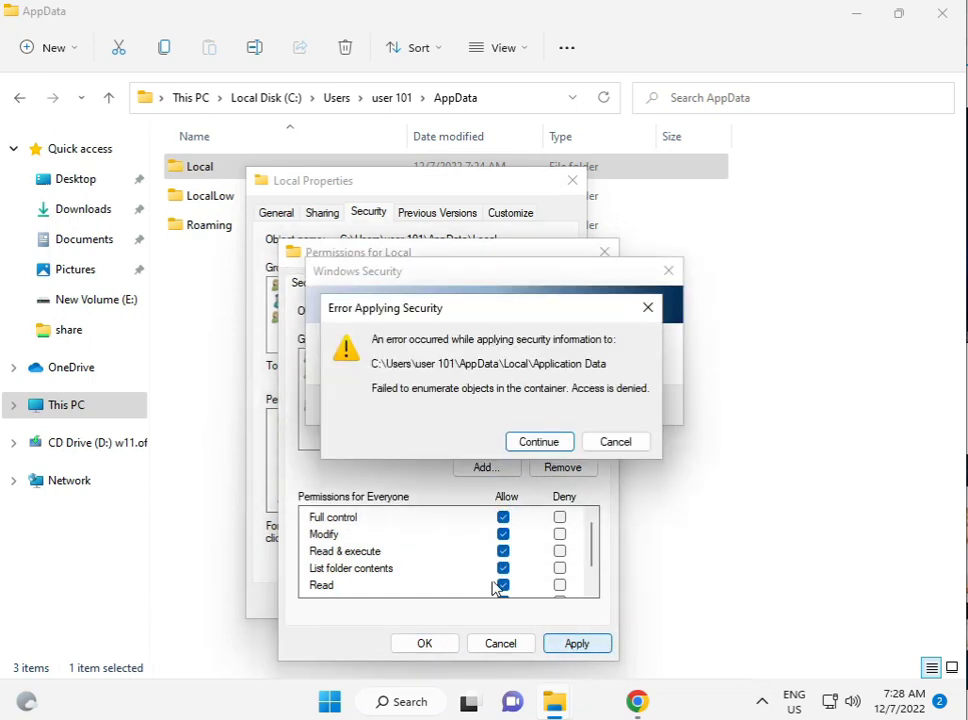
left_click(542, 441)
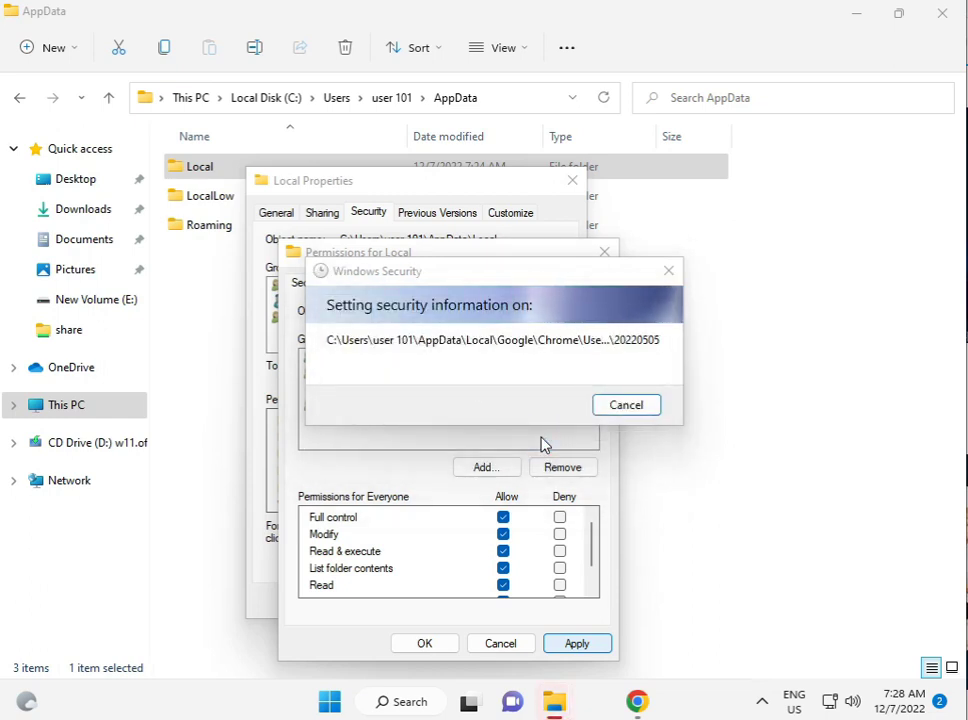
left_click(541, 442)
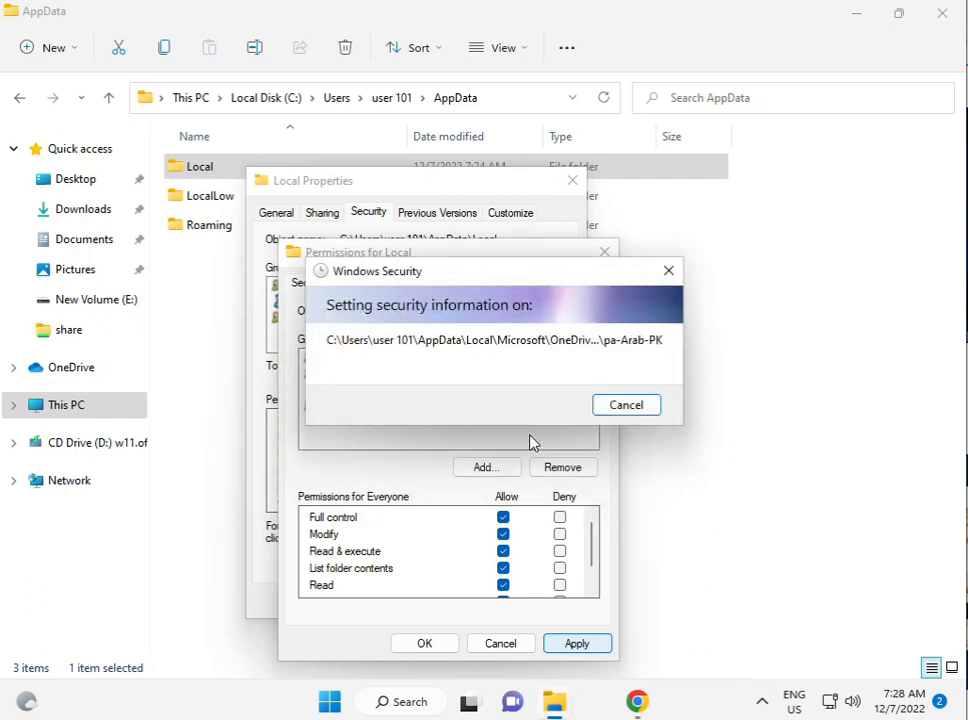
left_click(531, 443)
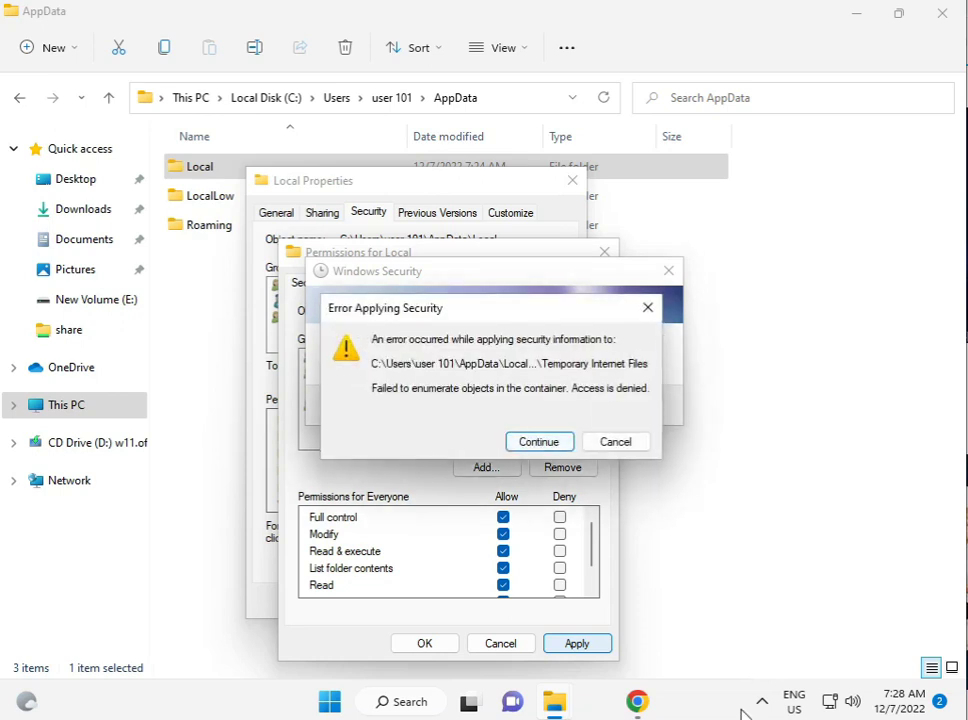
key("Escape")
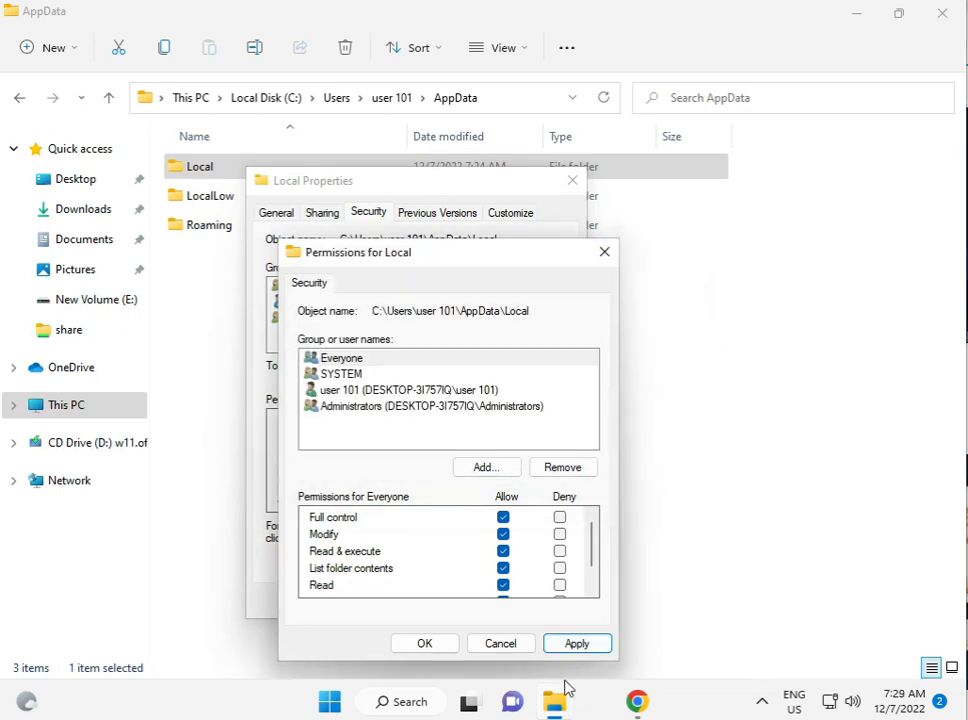
left_click(564, 644)
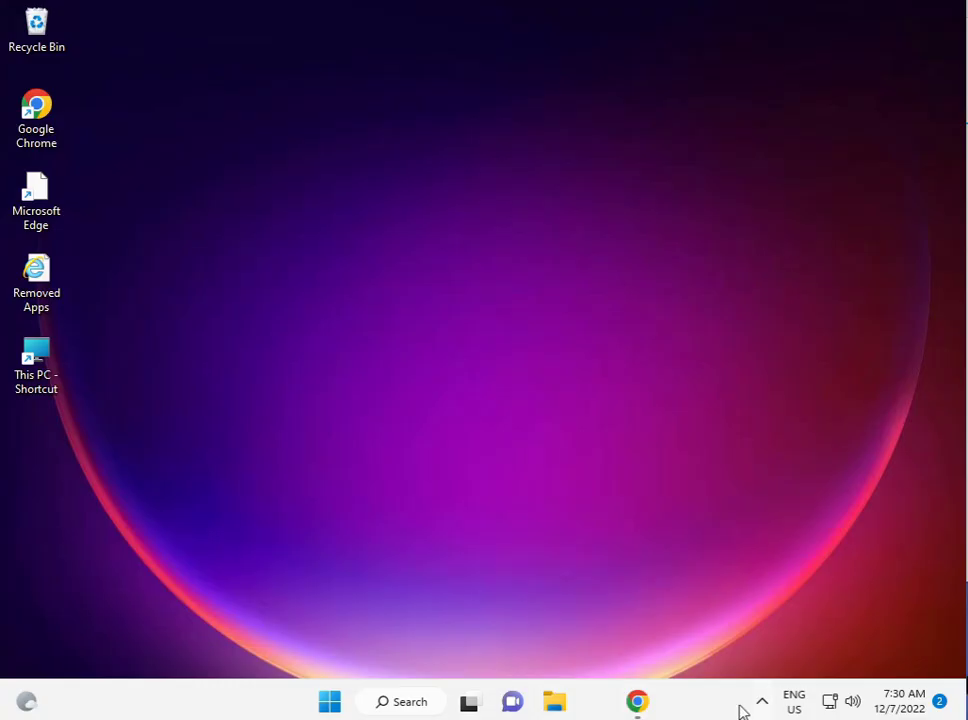
Open the Windows Security dashboard from the hidden notification area icons.
left_click(762, 706)
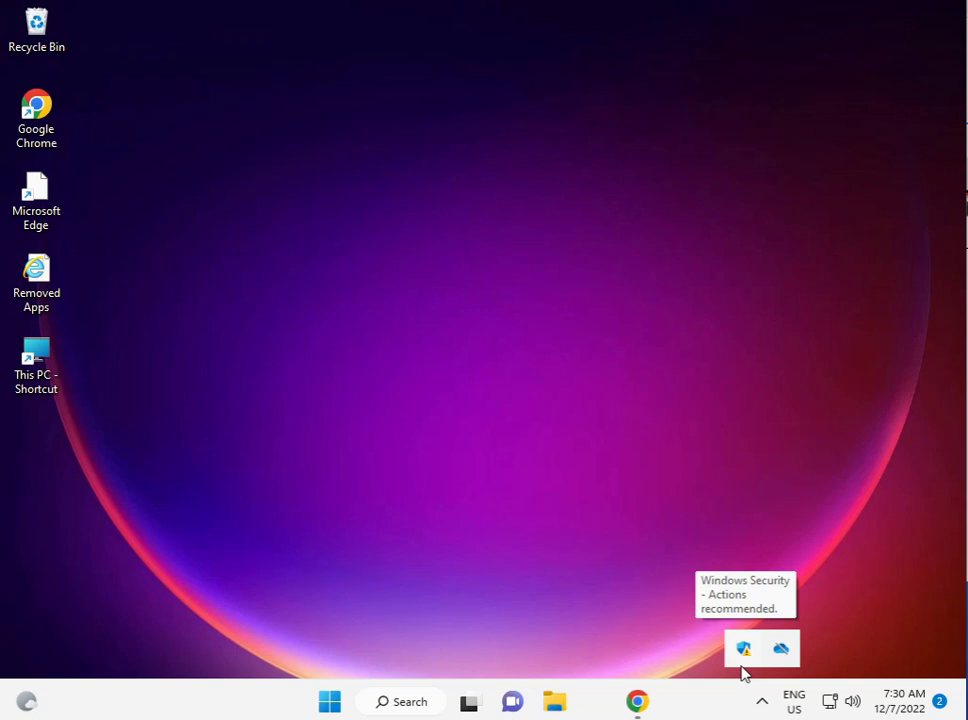
right_click(741, 652)
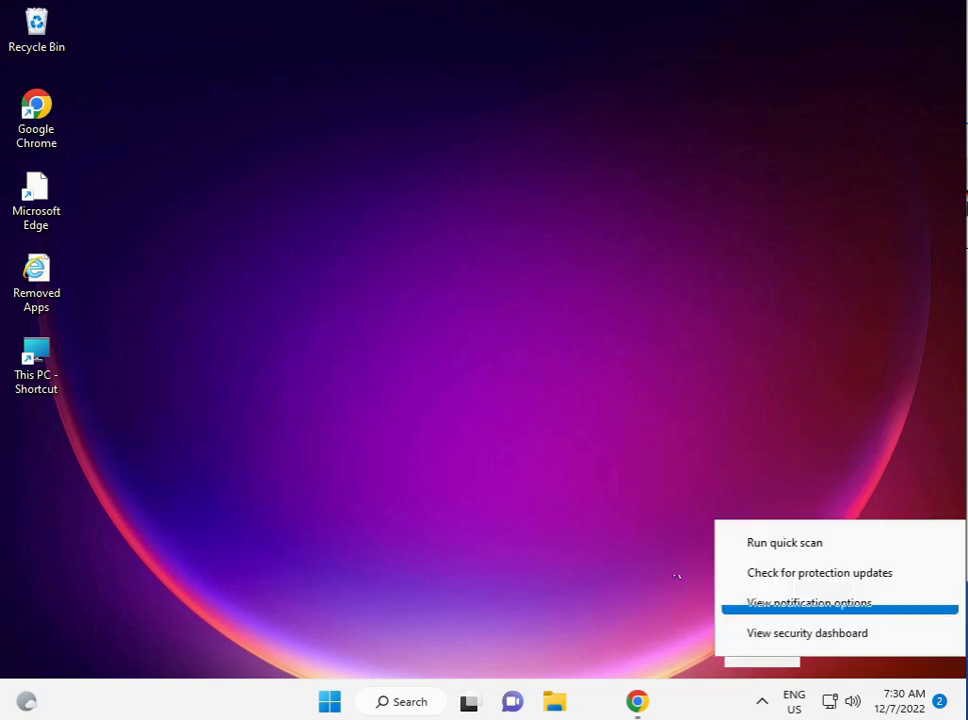
left_click(810, 631)
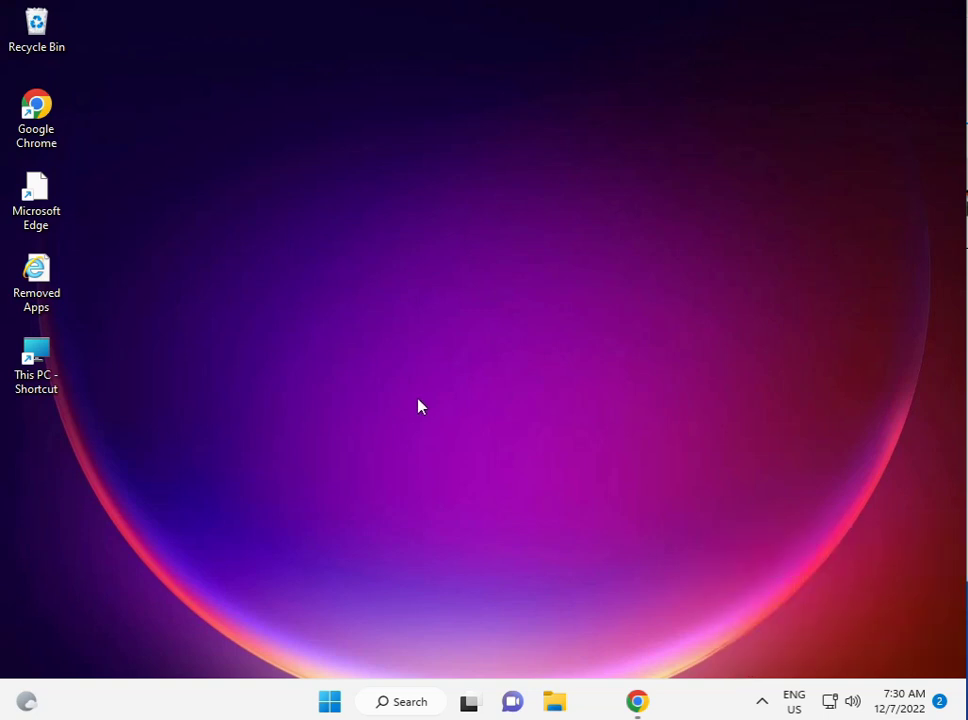